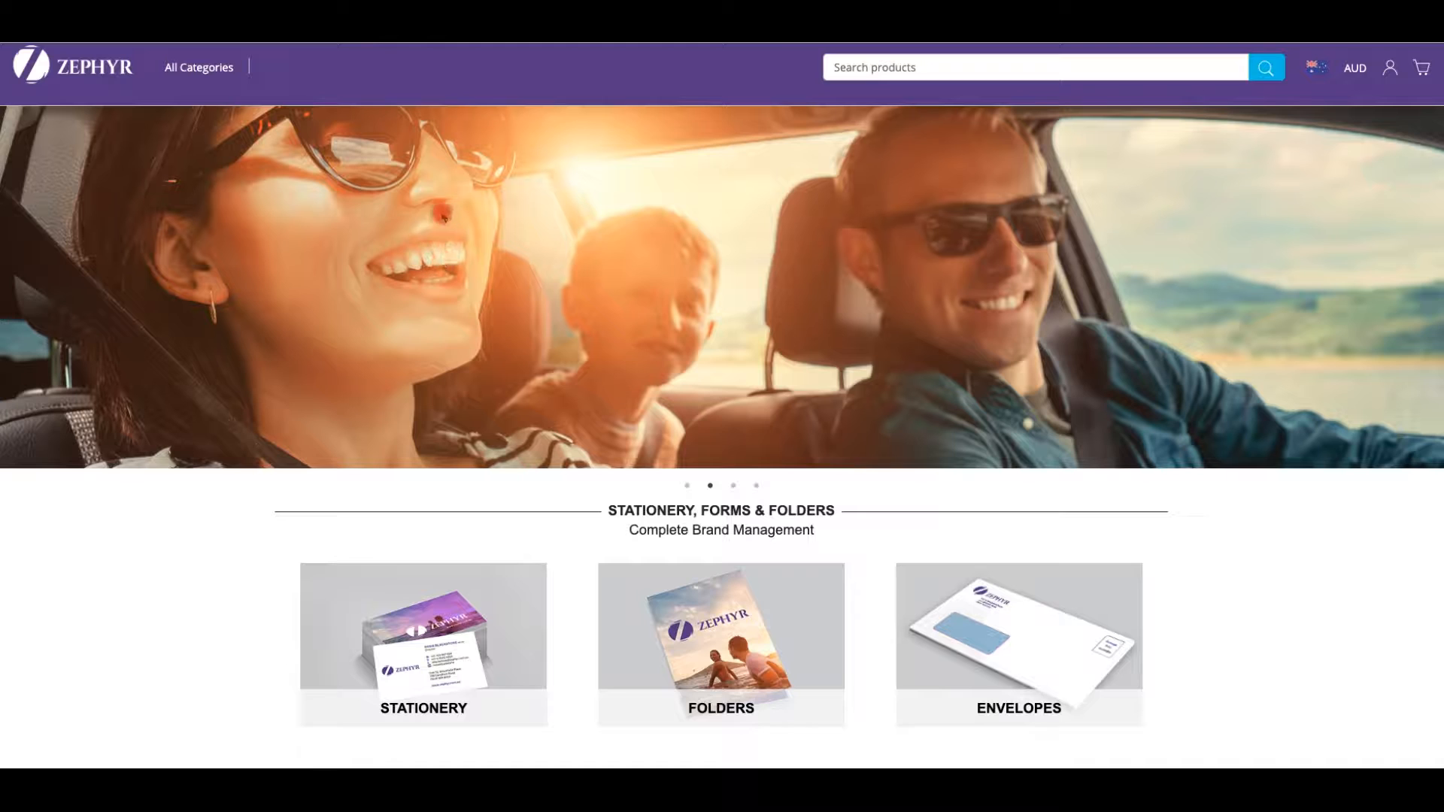
- Browse All Categories to Invitations, Vouchers & Cards and open the 'We Want You Back' Letter Voucher - Recipient List product
left_click(204, 72)
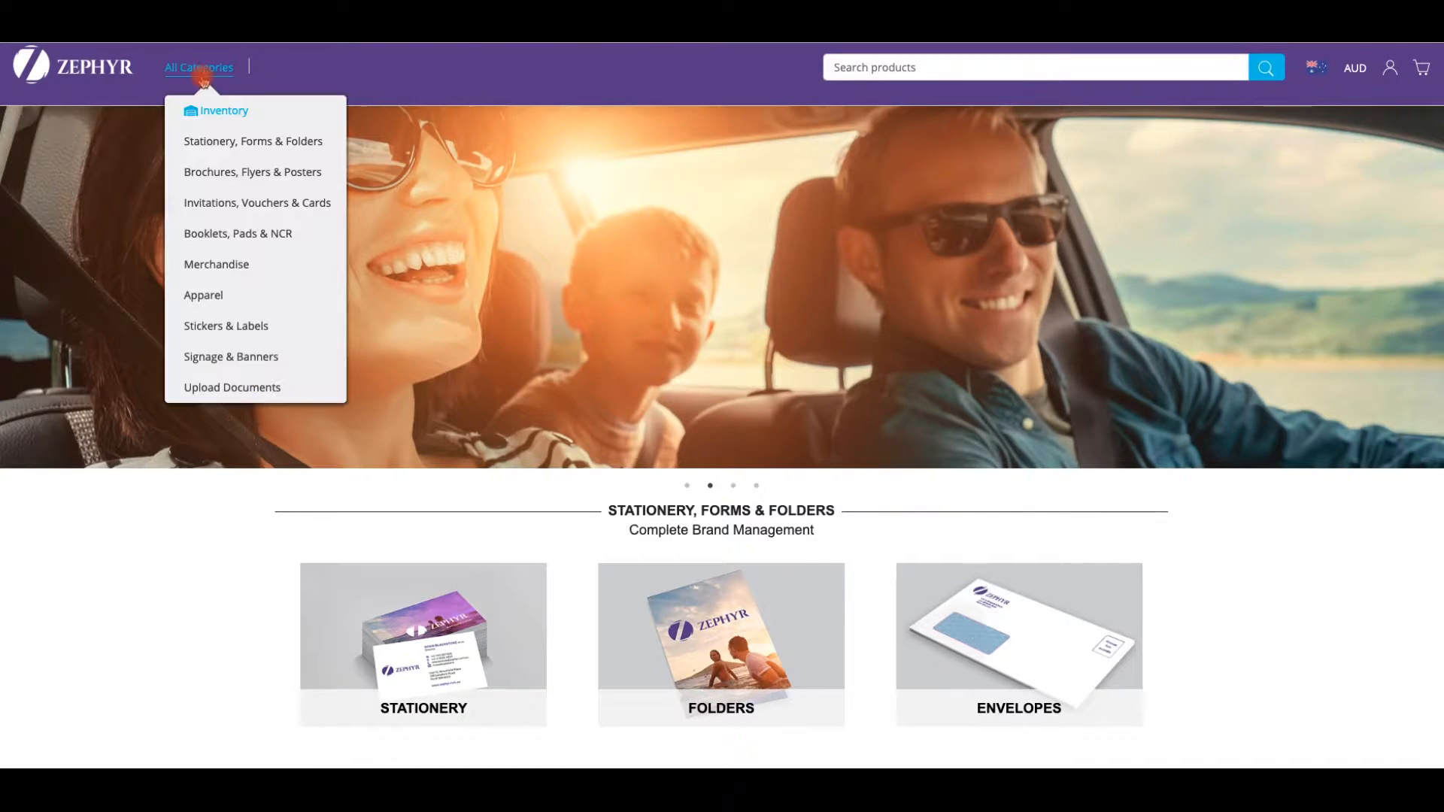
left_click(256, 205)
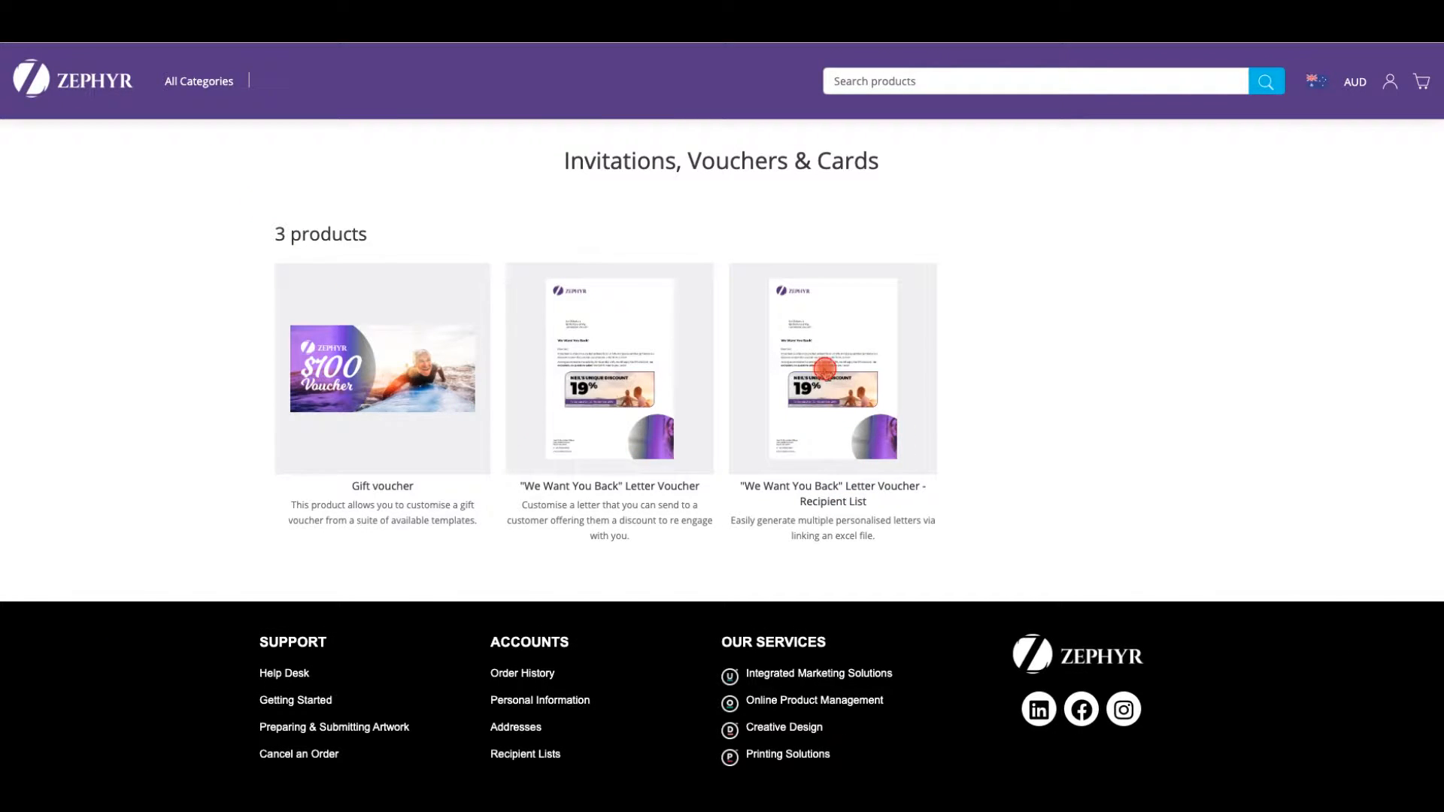
left_click(825, 369)
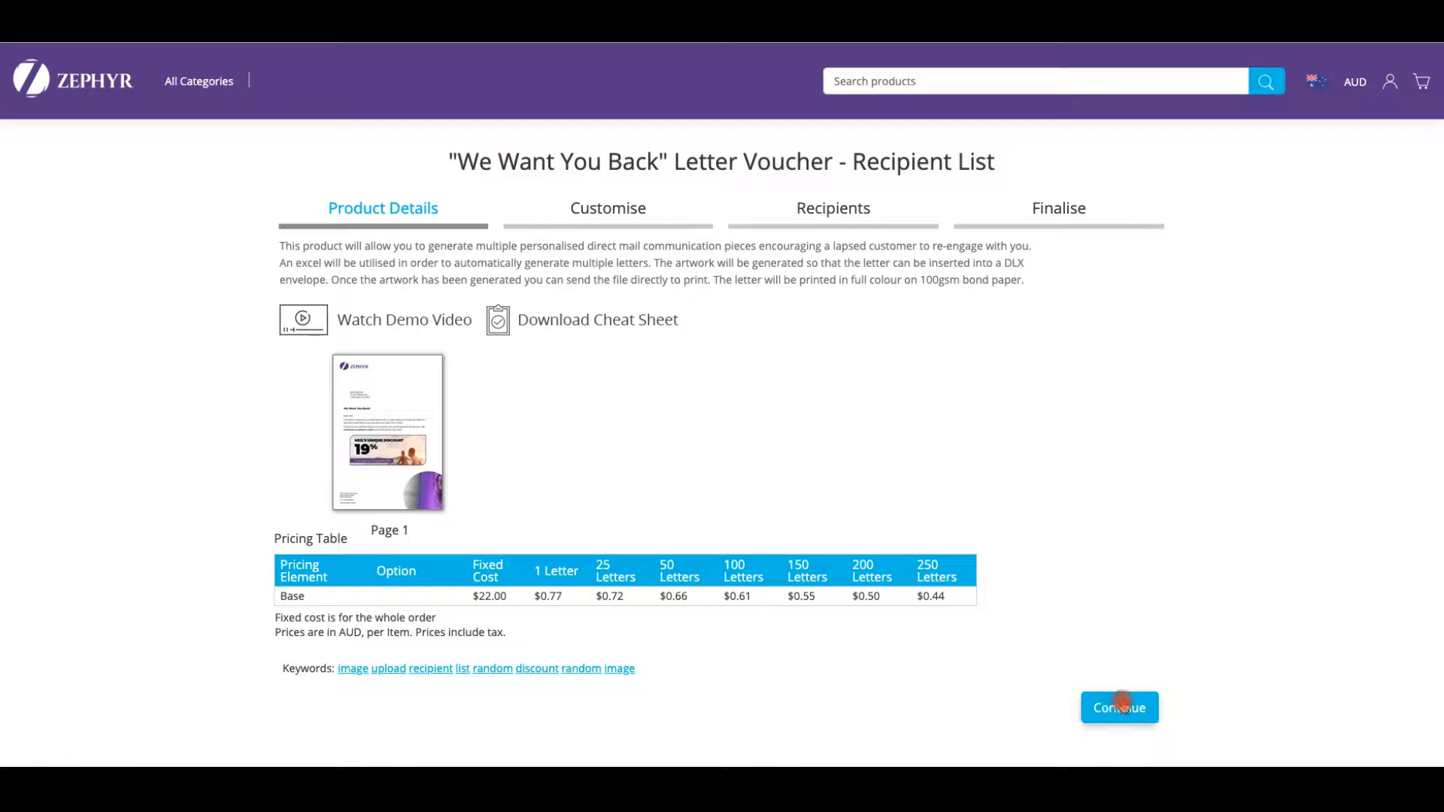
- Start customising the letter and set its location to Brisbane
left_click(1126, 710)
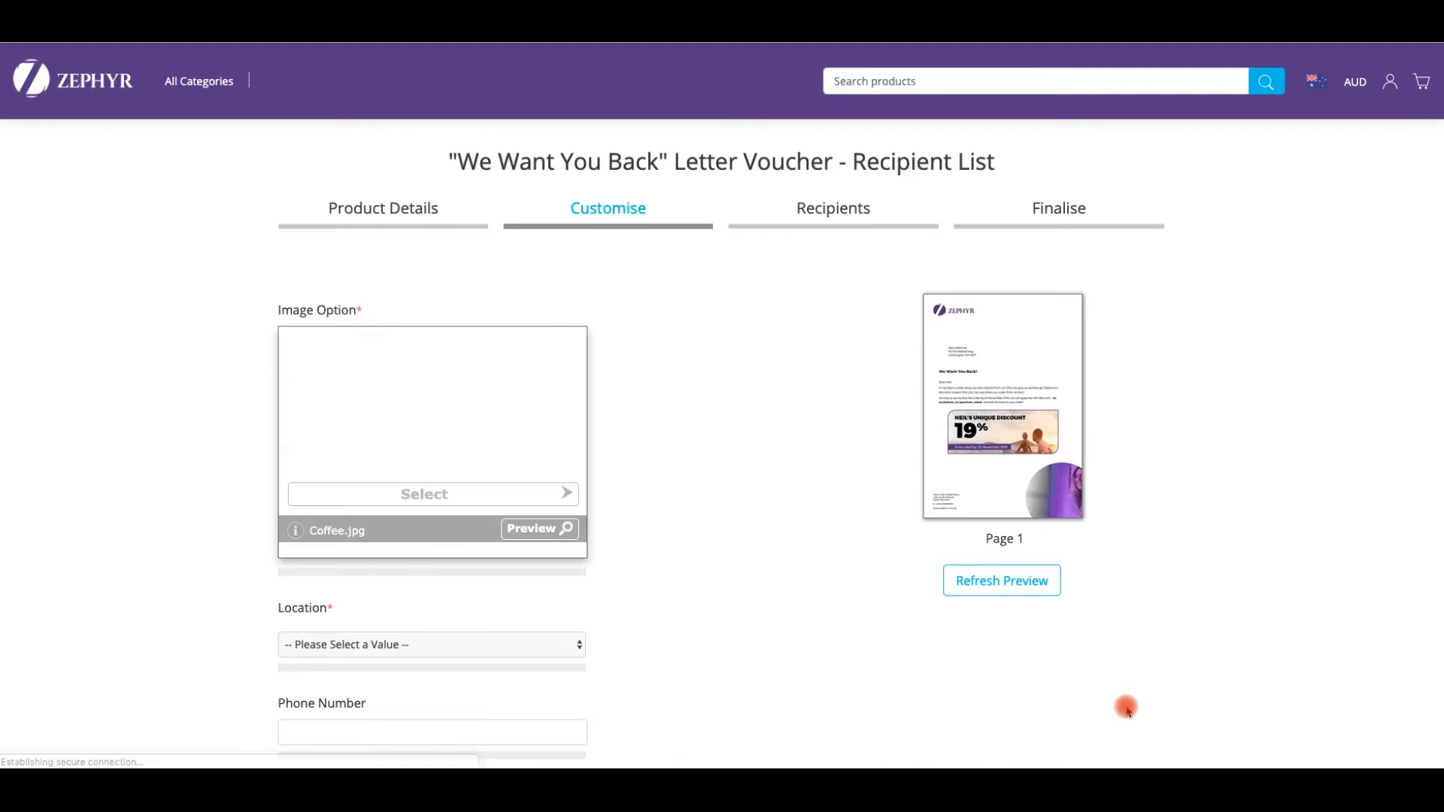
scroll(656, 505, "down", 2)
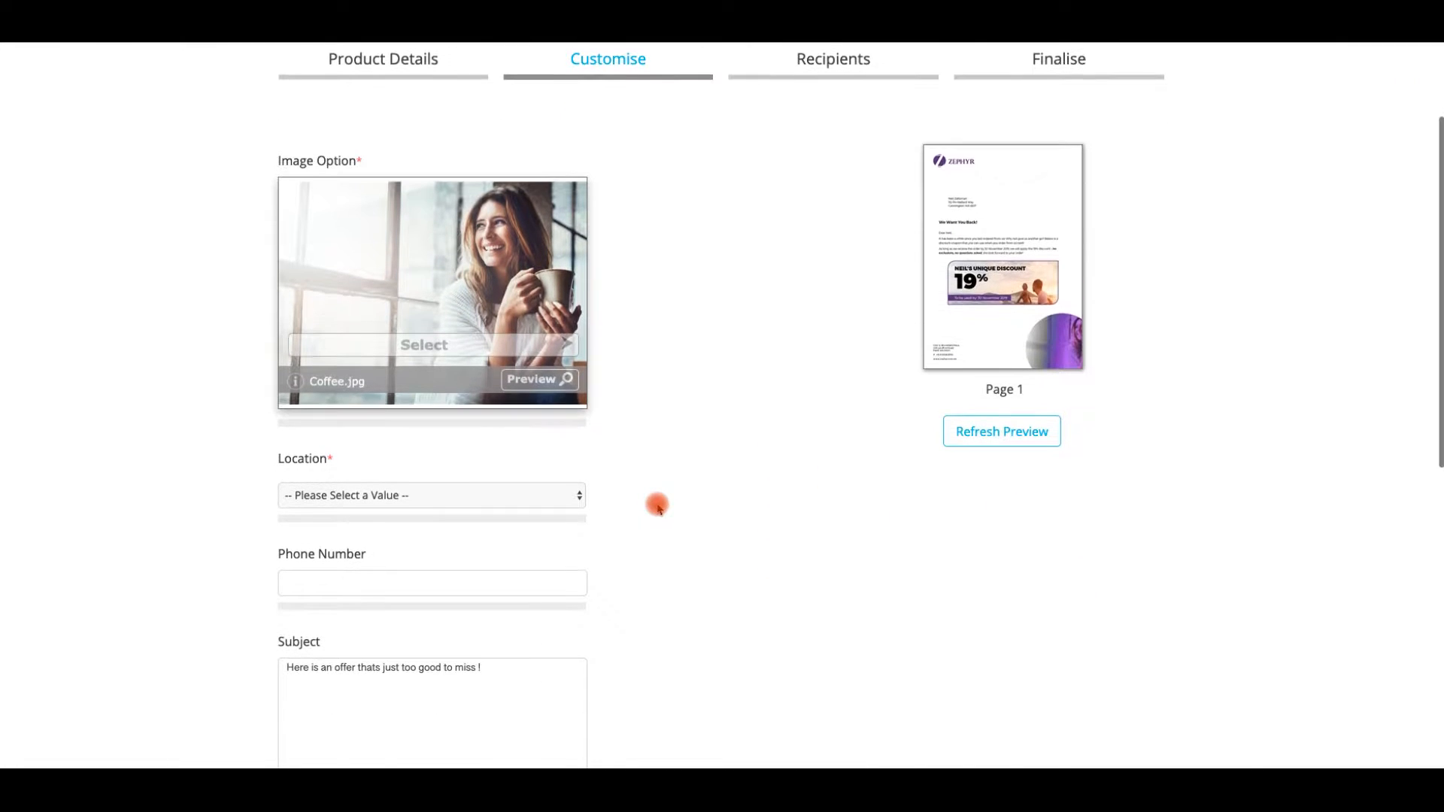
left_click(432, 496)
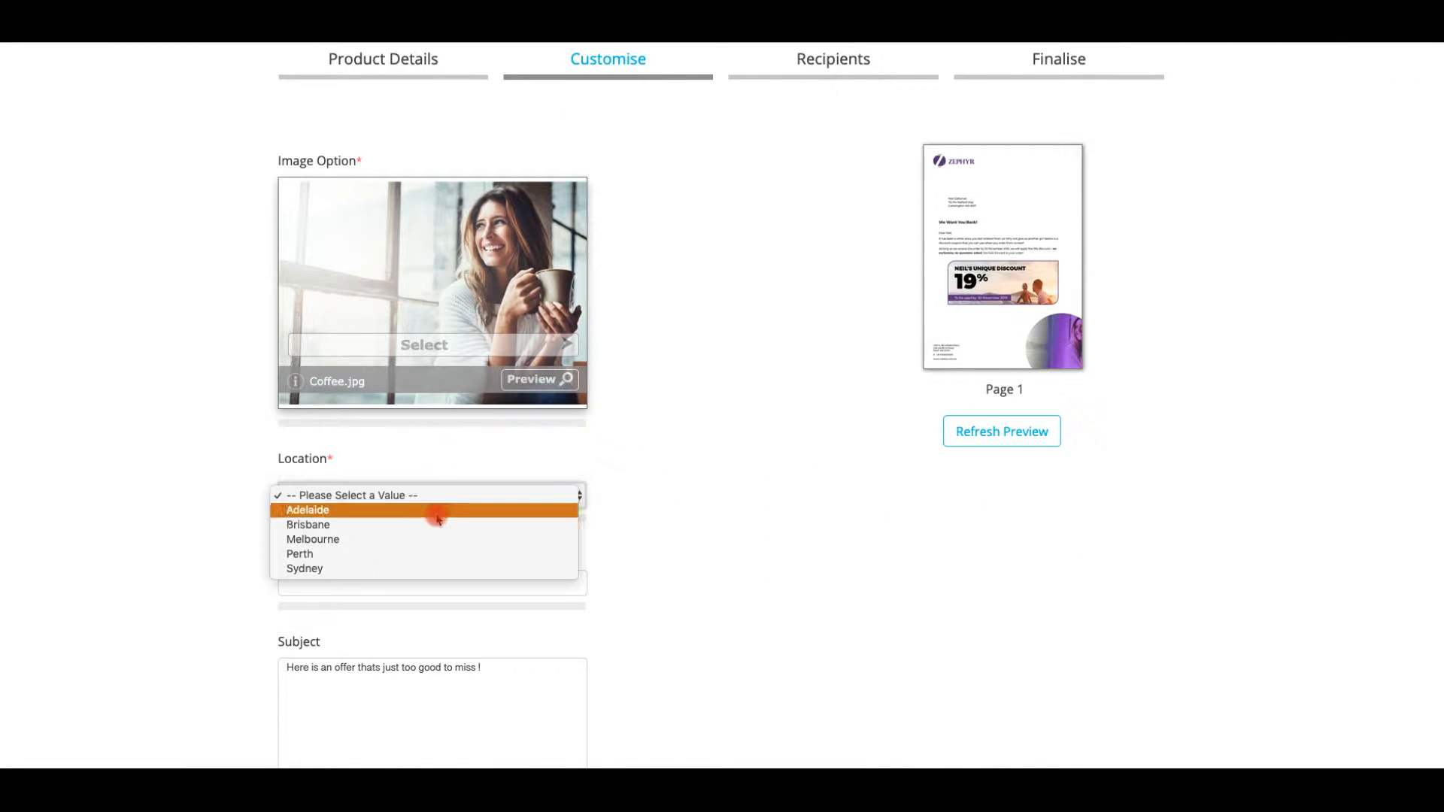
left_click(432, 519)
- Advance to the Recipients step and bring the recipient spreadsheet into view
scroll(819, 530, "down", 2)
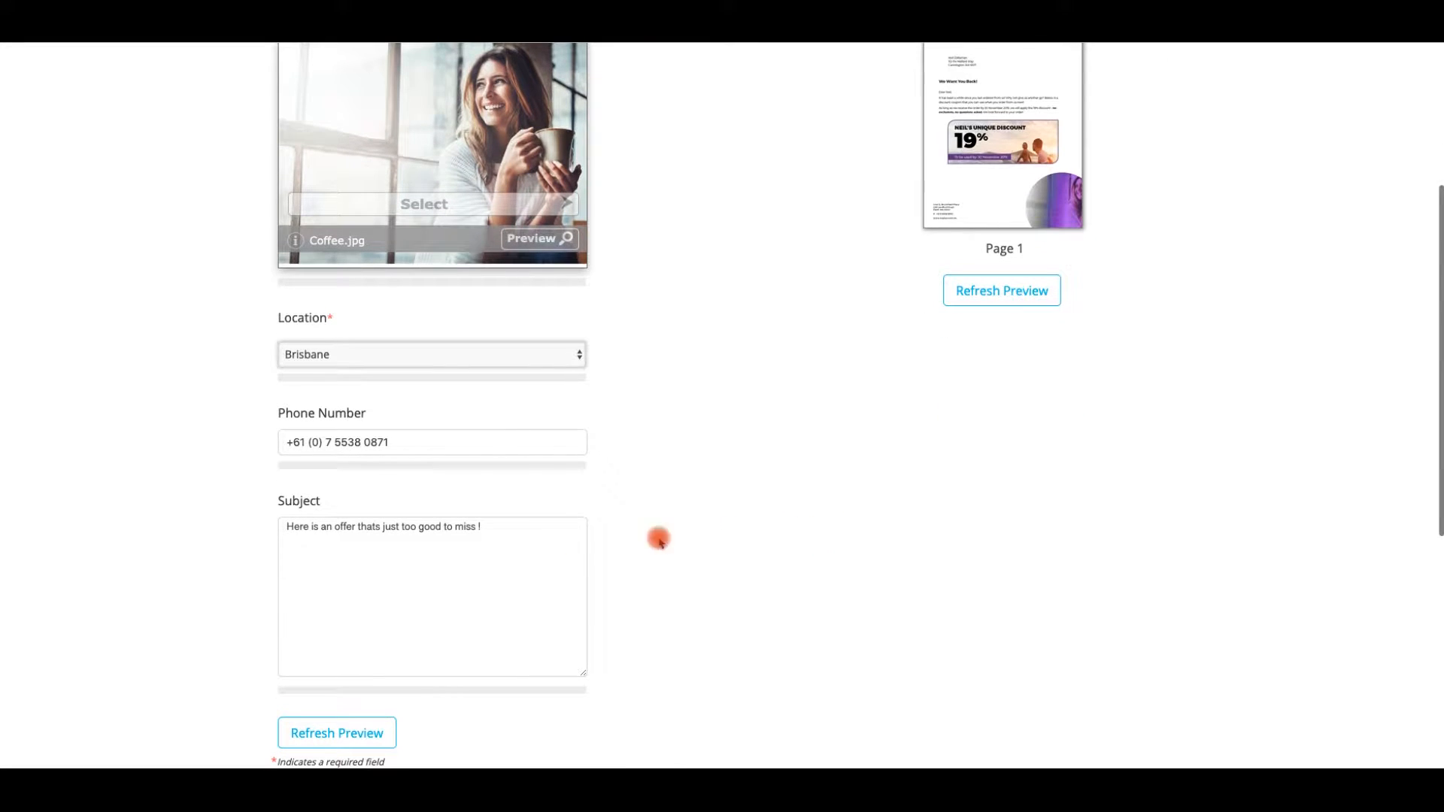
scroll(873, 534, "down", 2)
left_click(1149, 682)
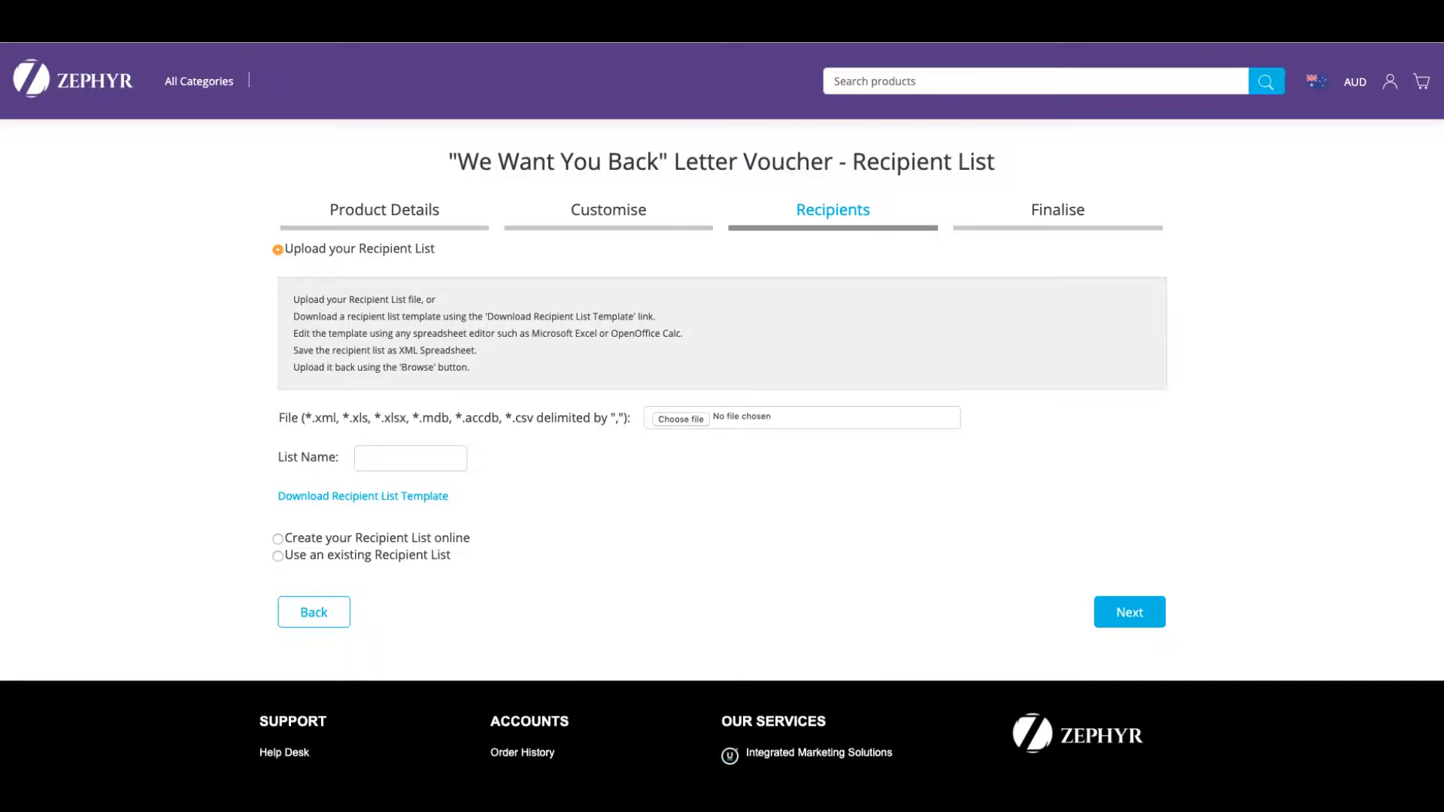
left_click_drag(0, 35, 752, 26)
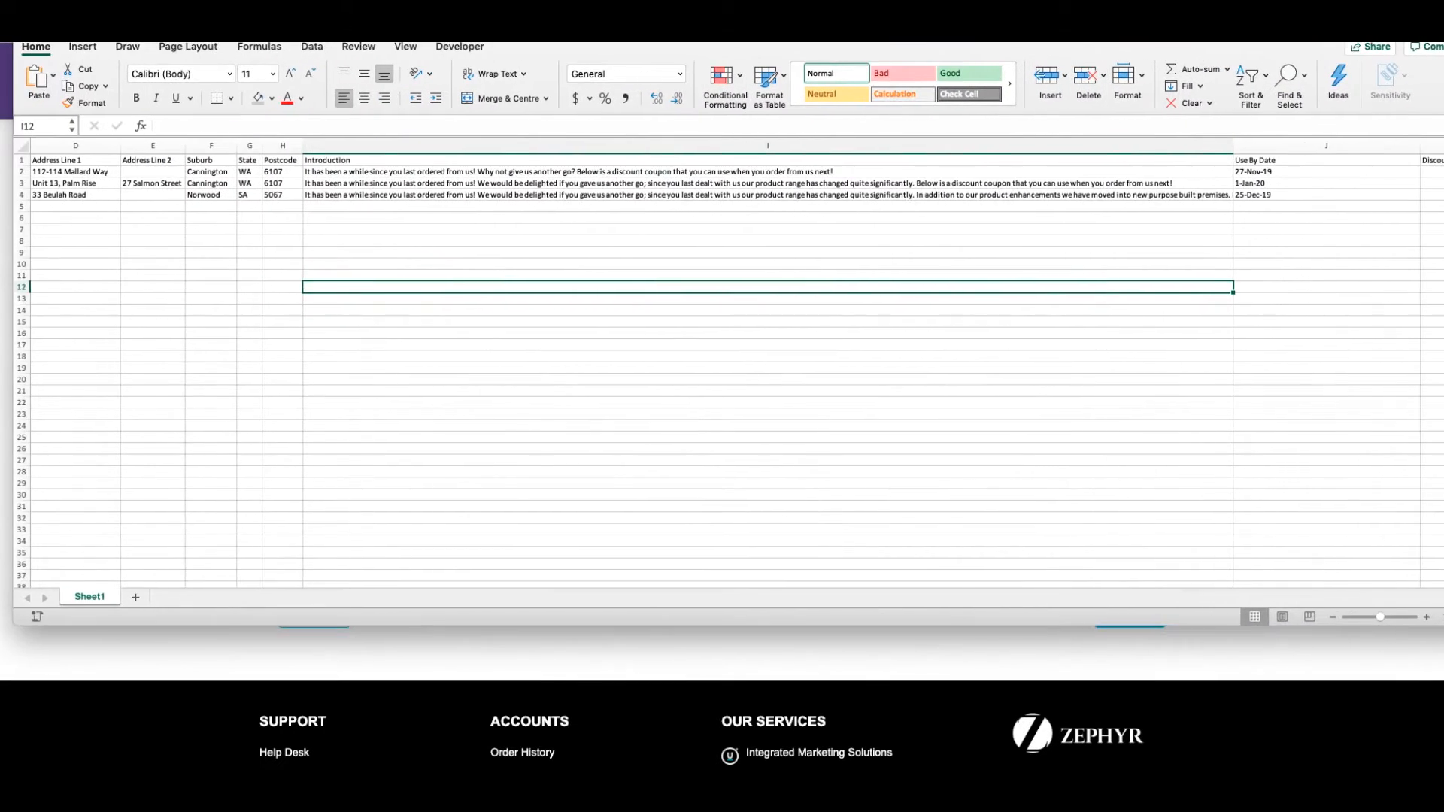
left_click_drag(1368, 616, 1379, 617)
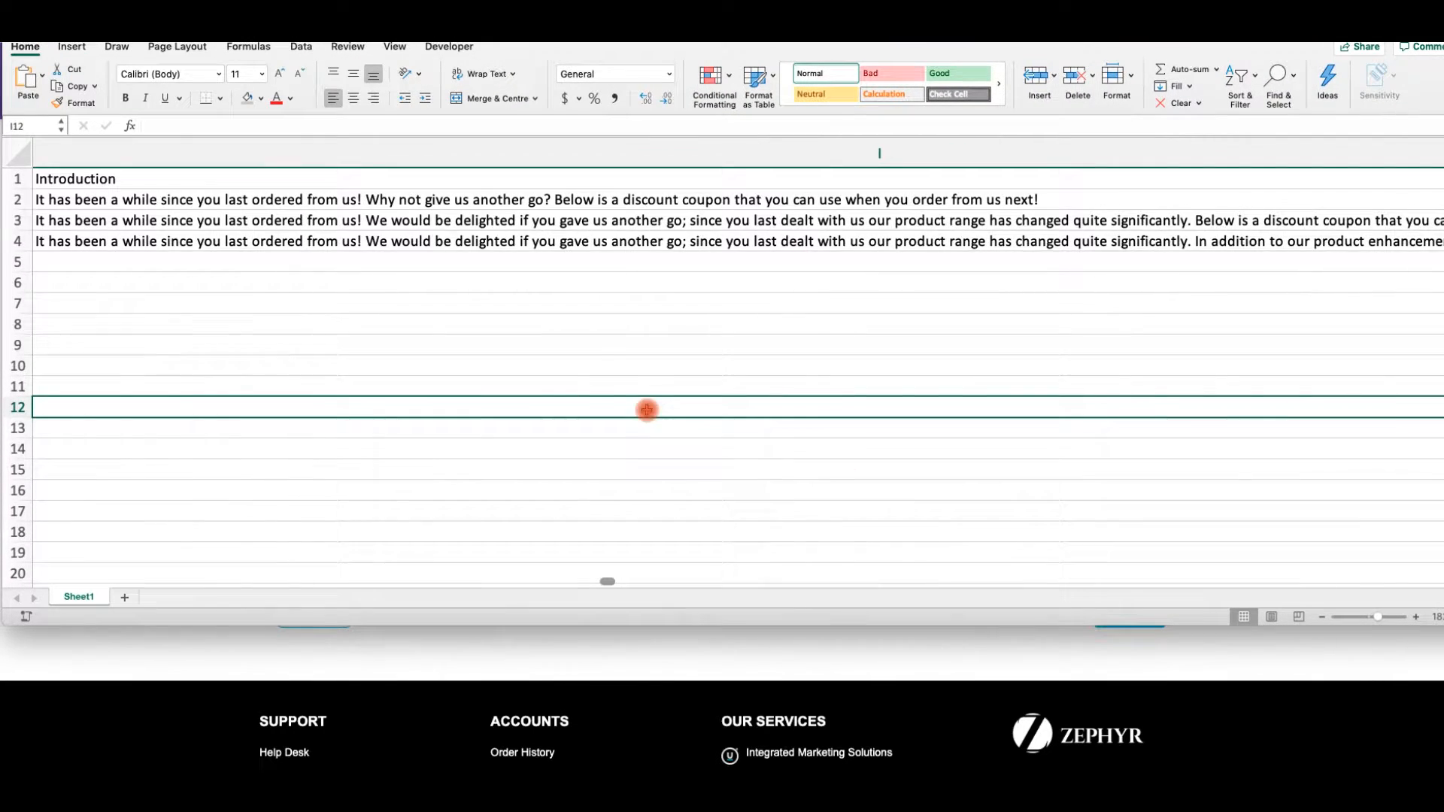
scroll(581, 385, "left", 10)
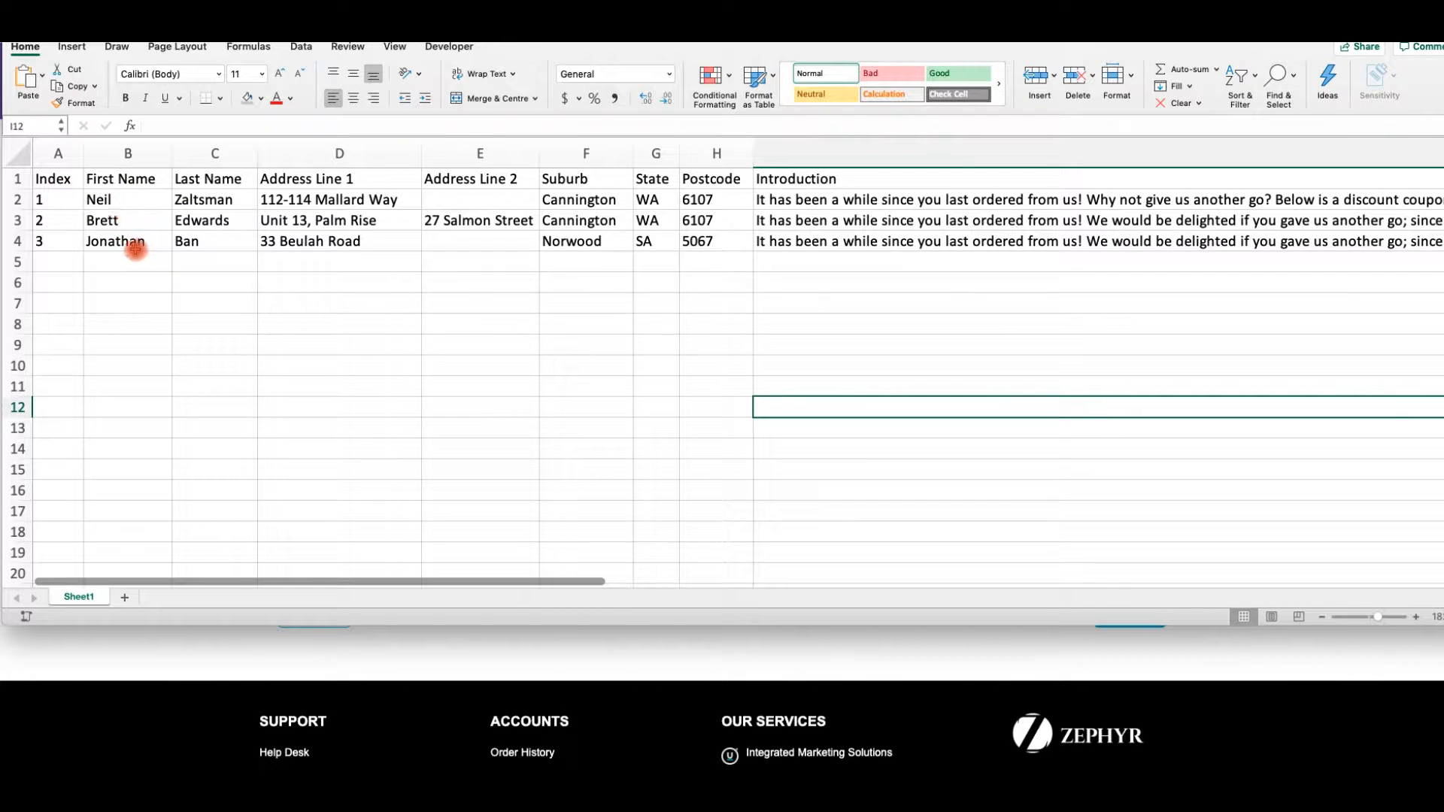
scroll(514, 241, "right", 2)
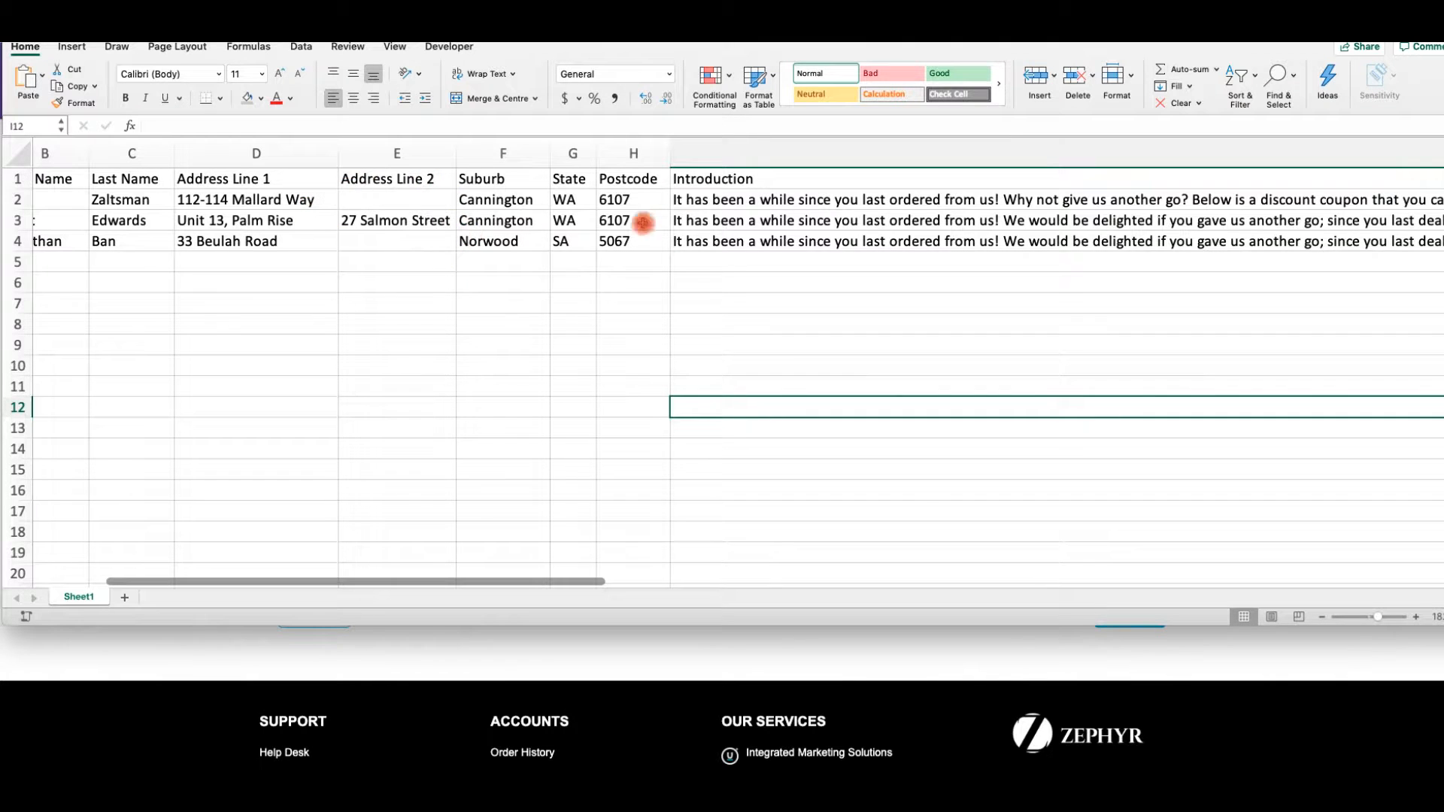
scroll(687, 222, "right", 10)
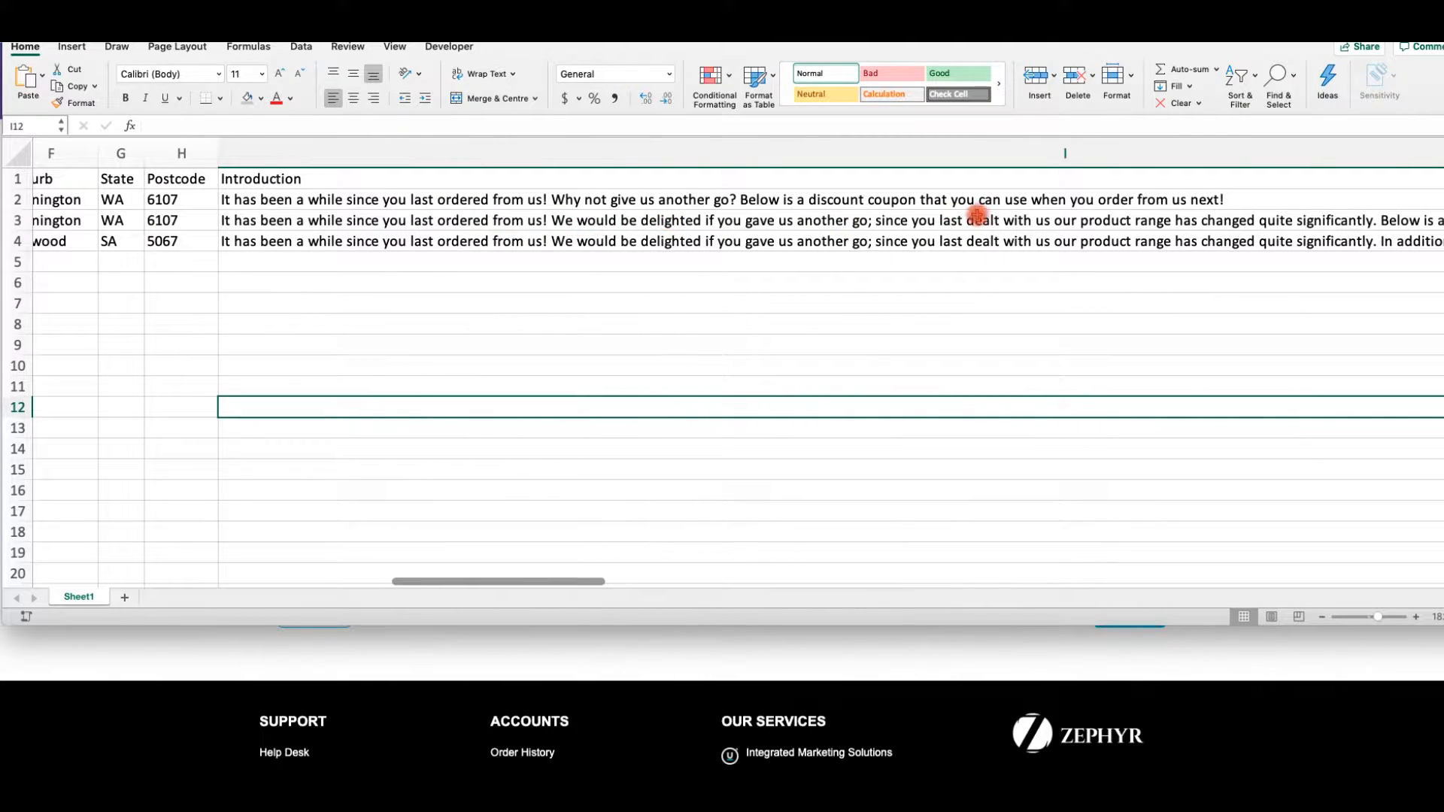
scroll(993, 216, "right", 2)
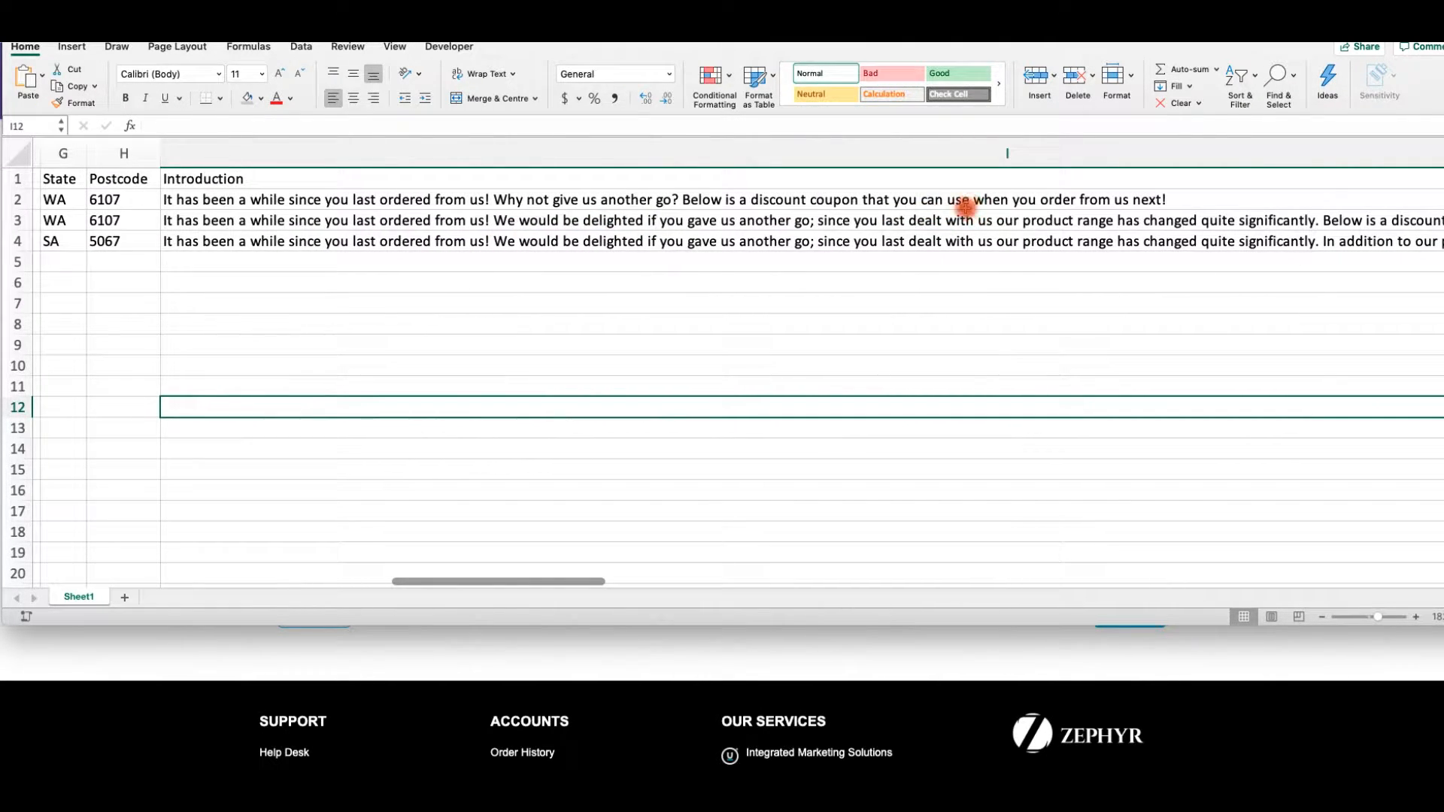
scroll(1013, 241, "right", 10)
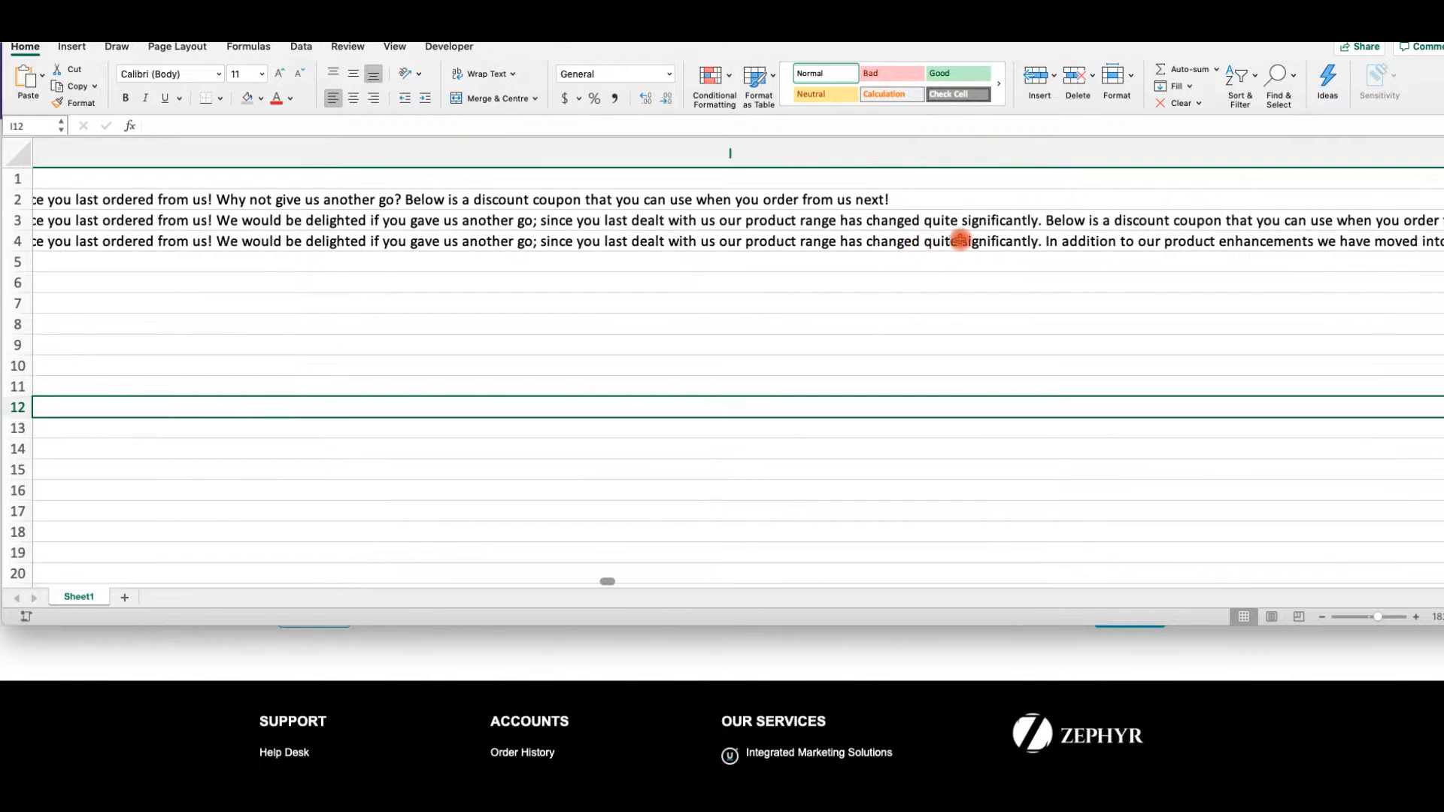
scroll(960, 241, "right", 5)
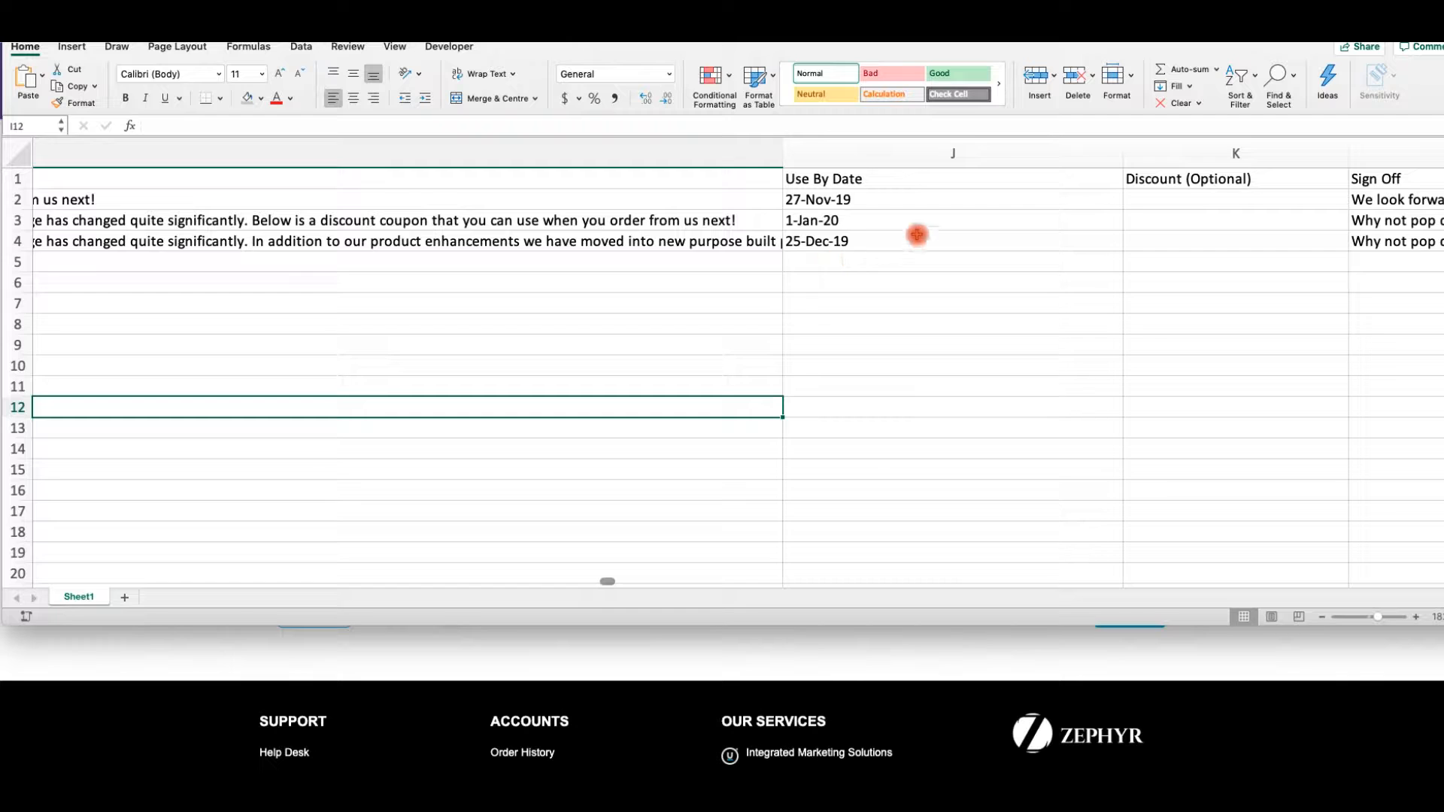
scroll(910, 237, "right", 5)
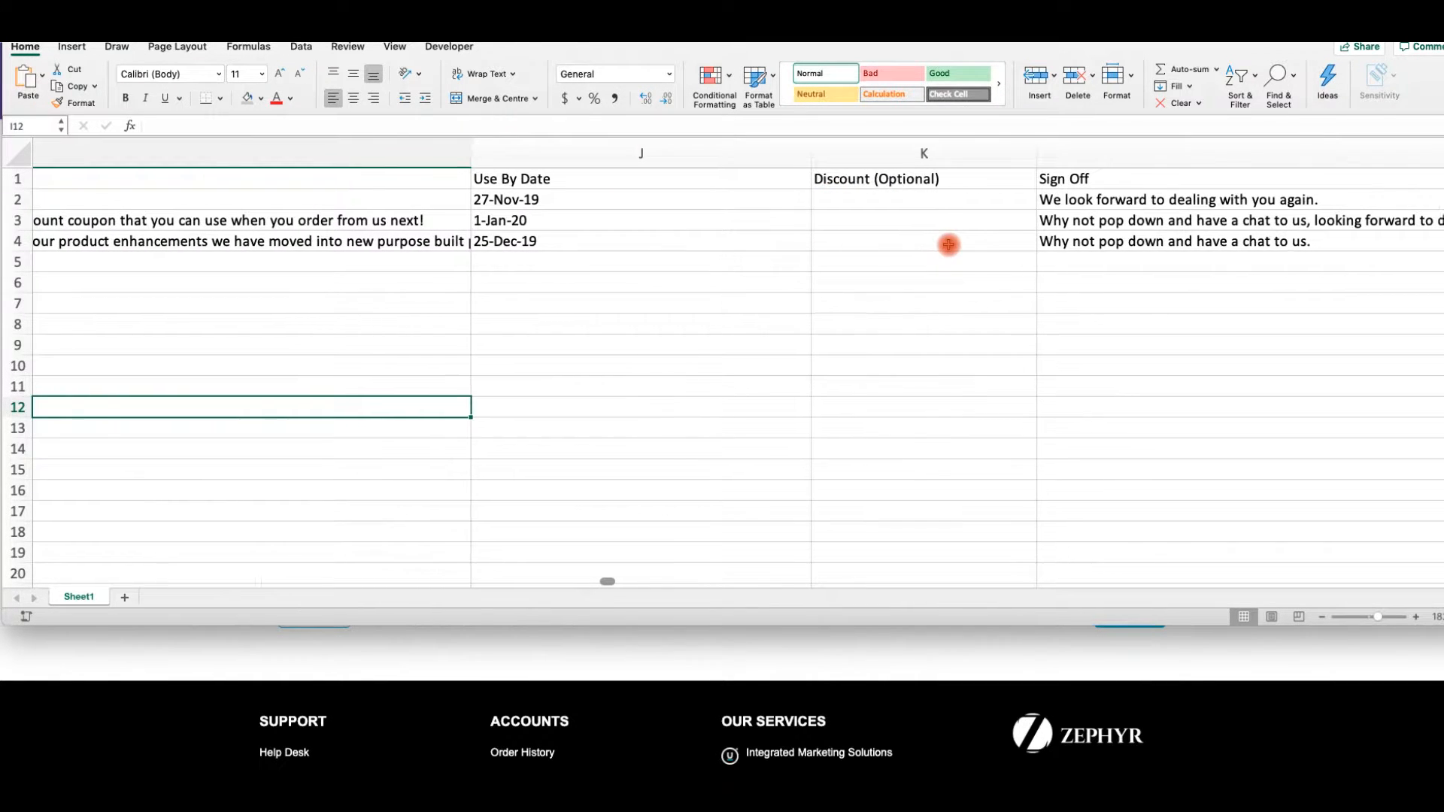
scroll(944, 245, "right", 5)
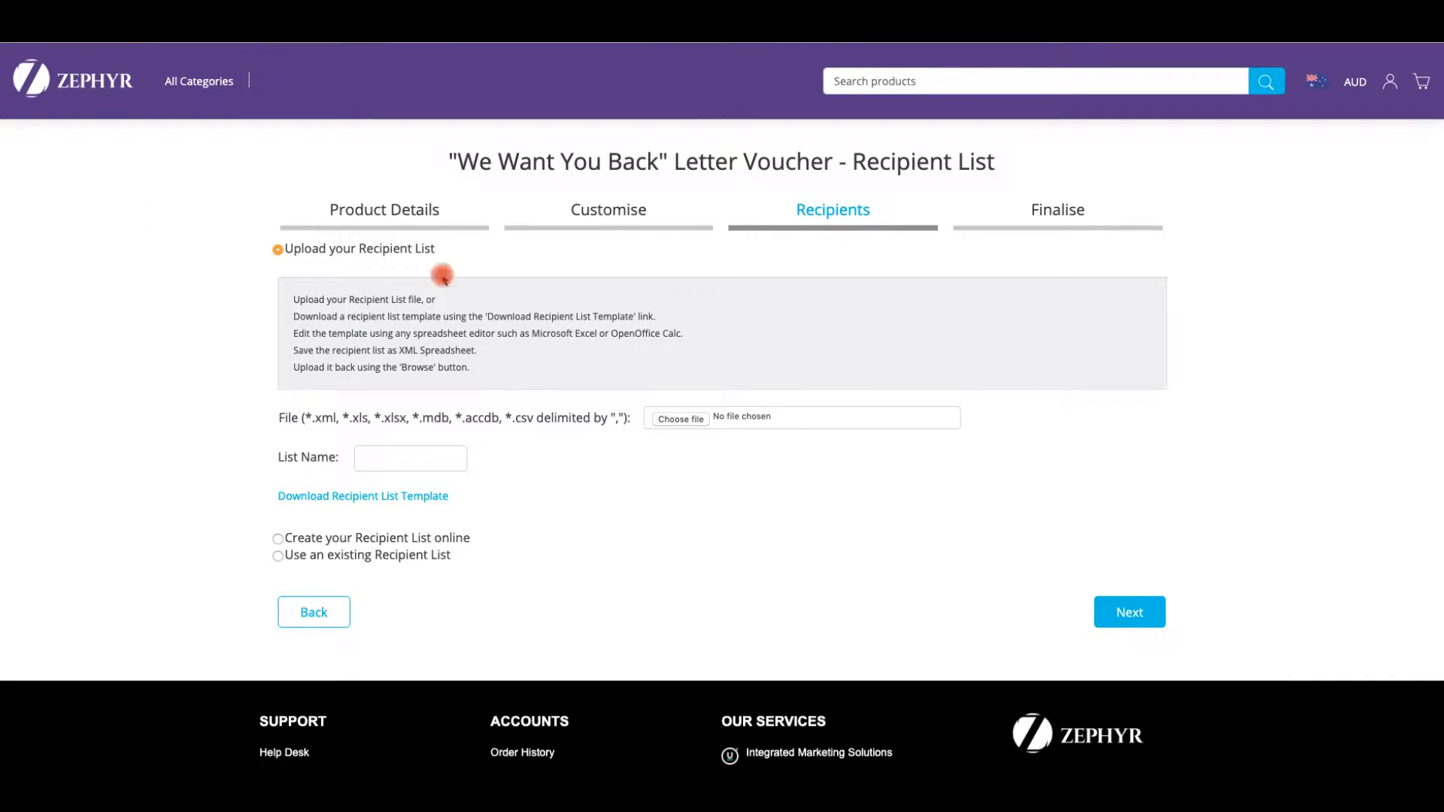
- Upload zephyr_letter_data.xlsx as the recipient list, rename it 'Test data', and continue
left_click(692, 425)
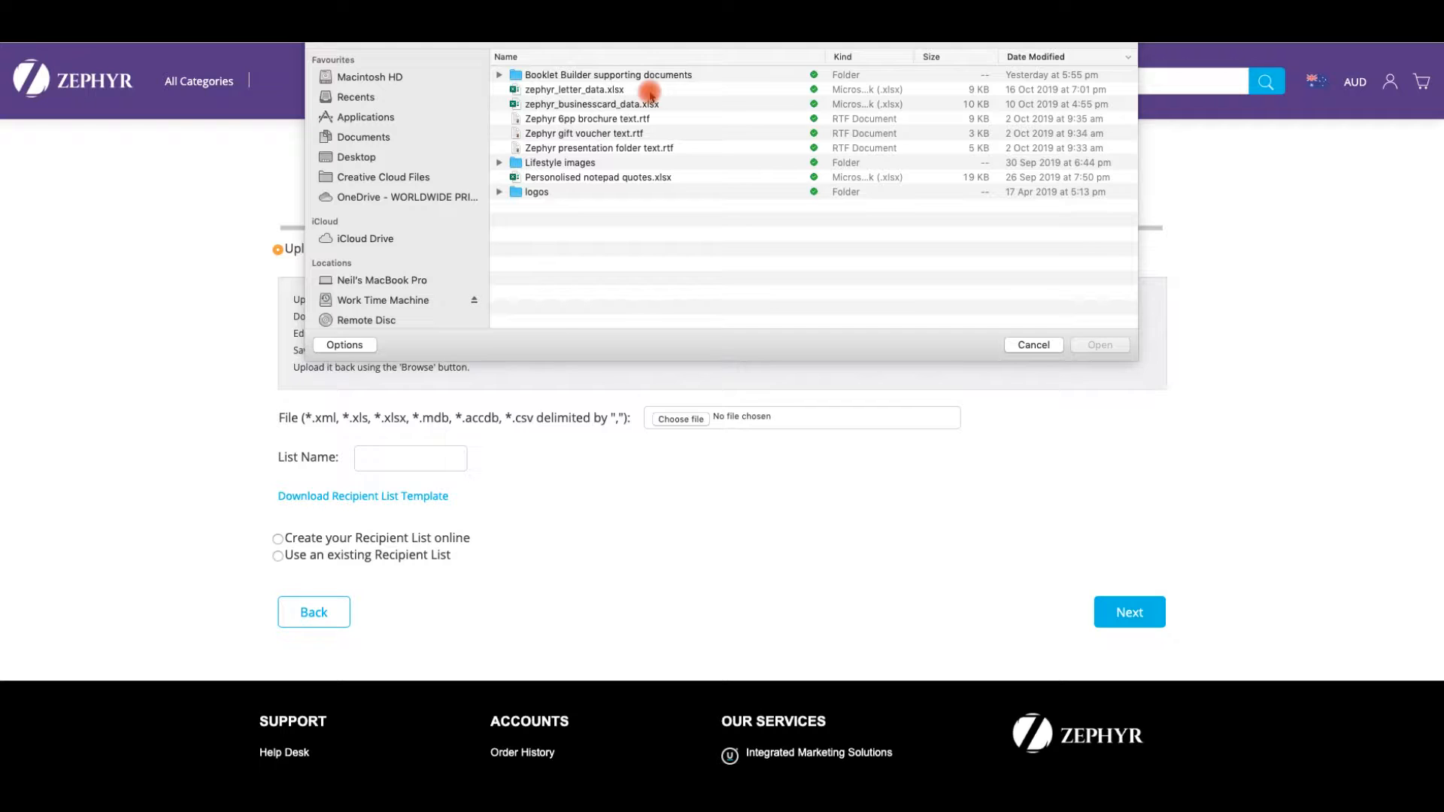
left_click(570, 90)
left_click(1096, 346)
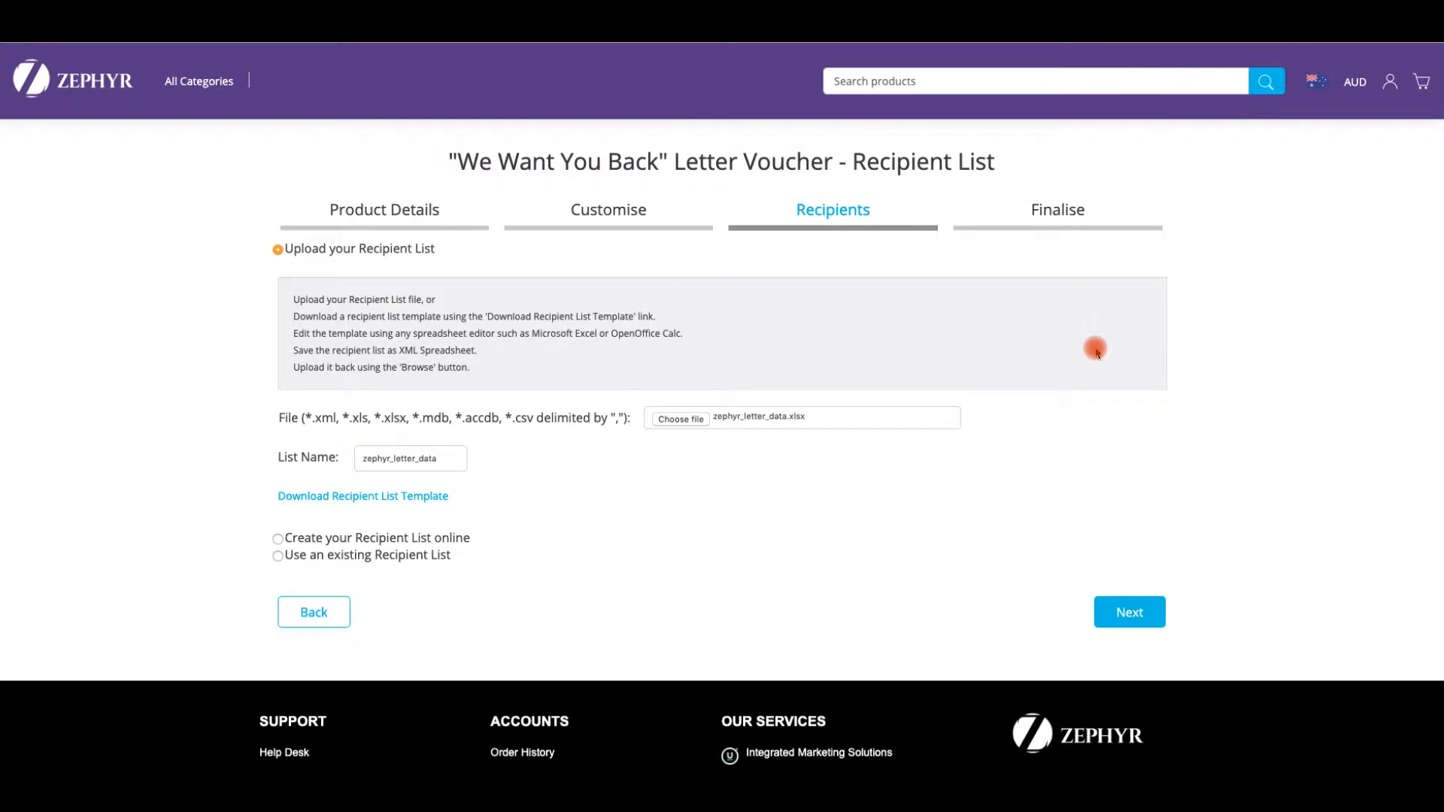
left_click_drag(449, 458, 301, 460)
type("Test da")
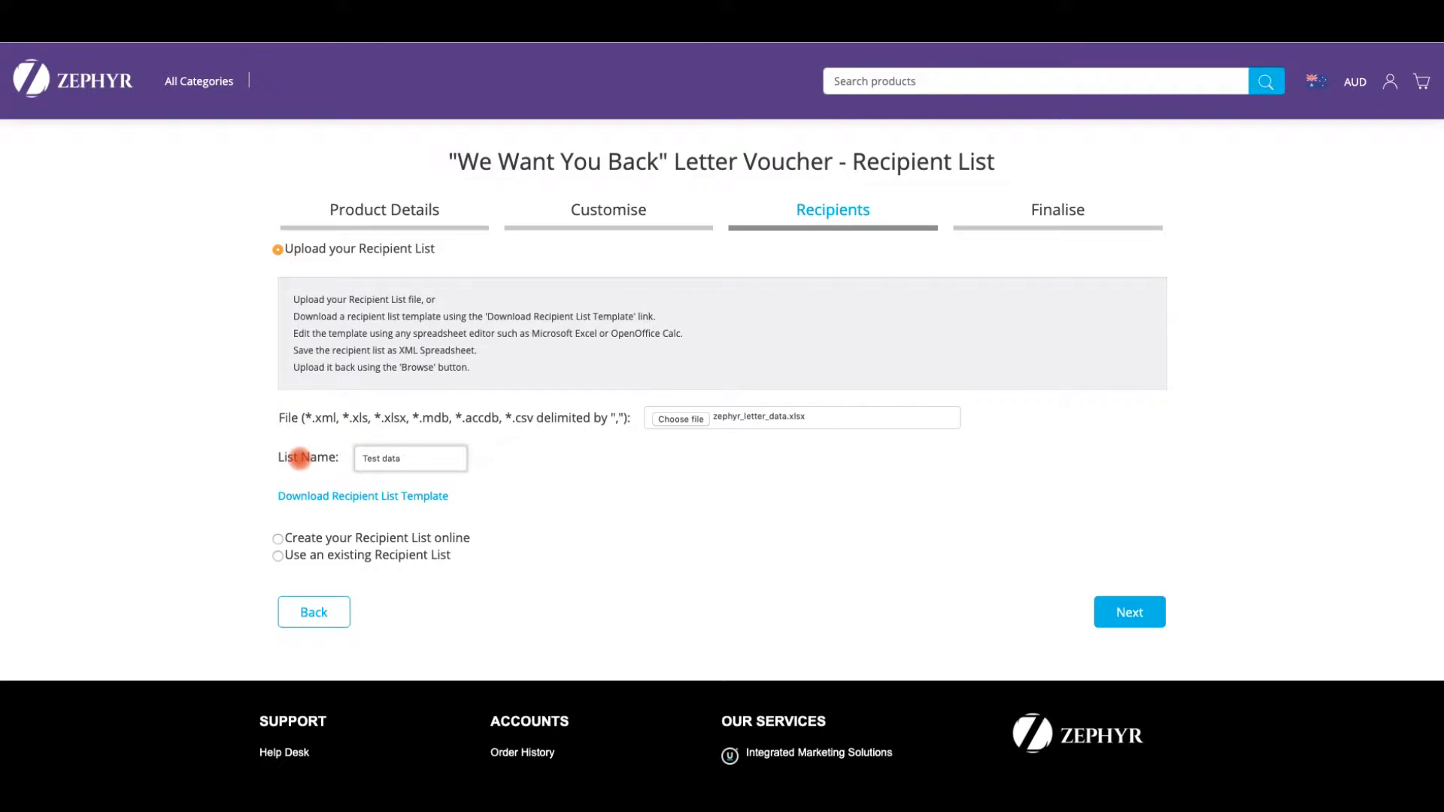
left_click(1137, 613)
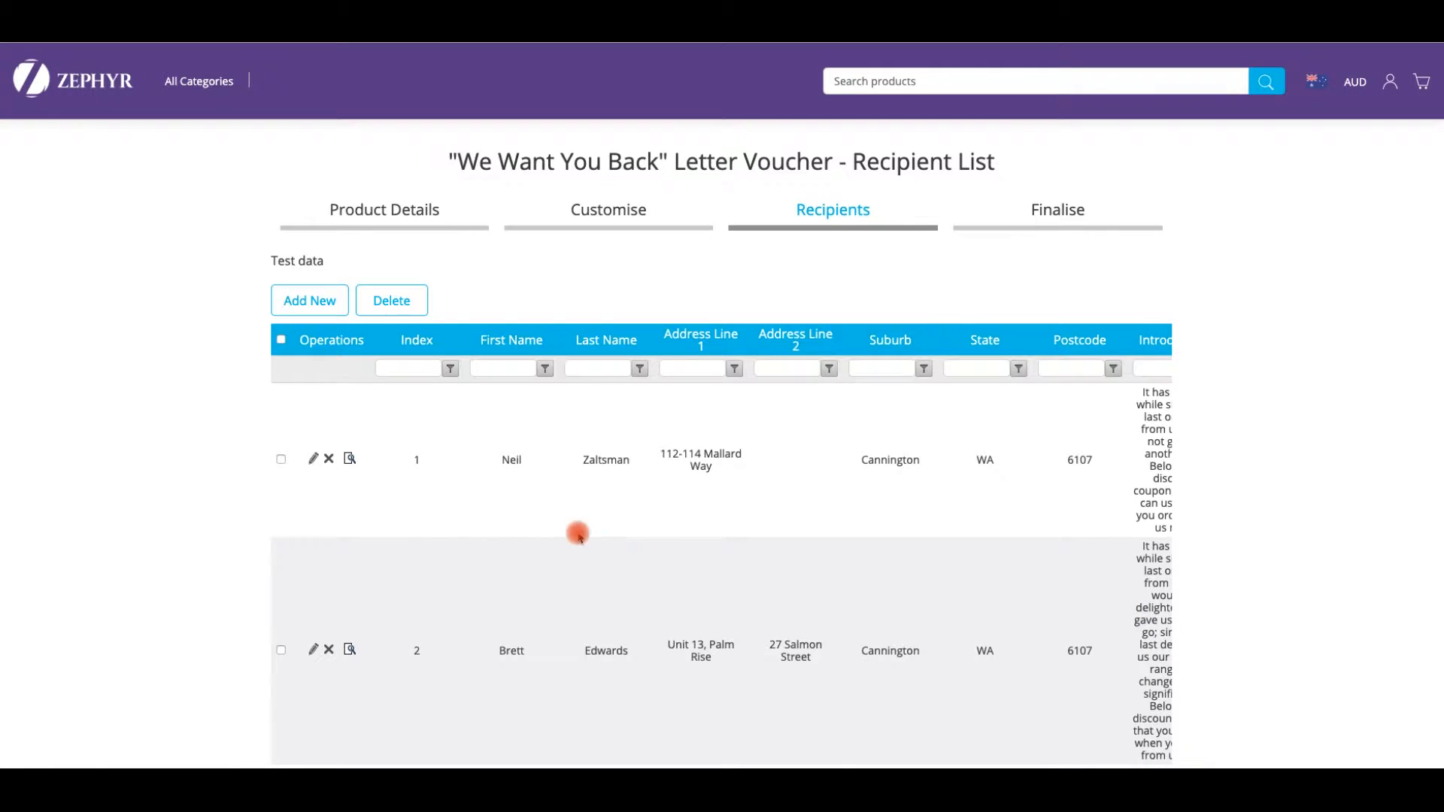
- Review the uploaded recipient table and go on to the Finalise page ($24.31 AUD for 3 recipients)
scroll(875, 474, "right", 5)
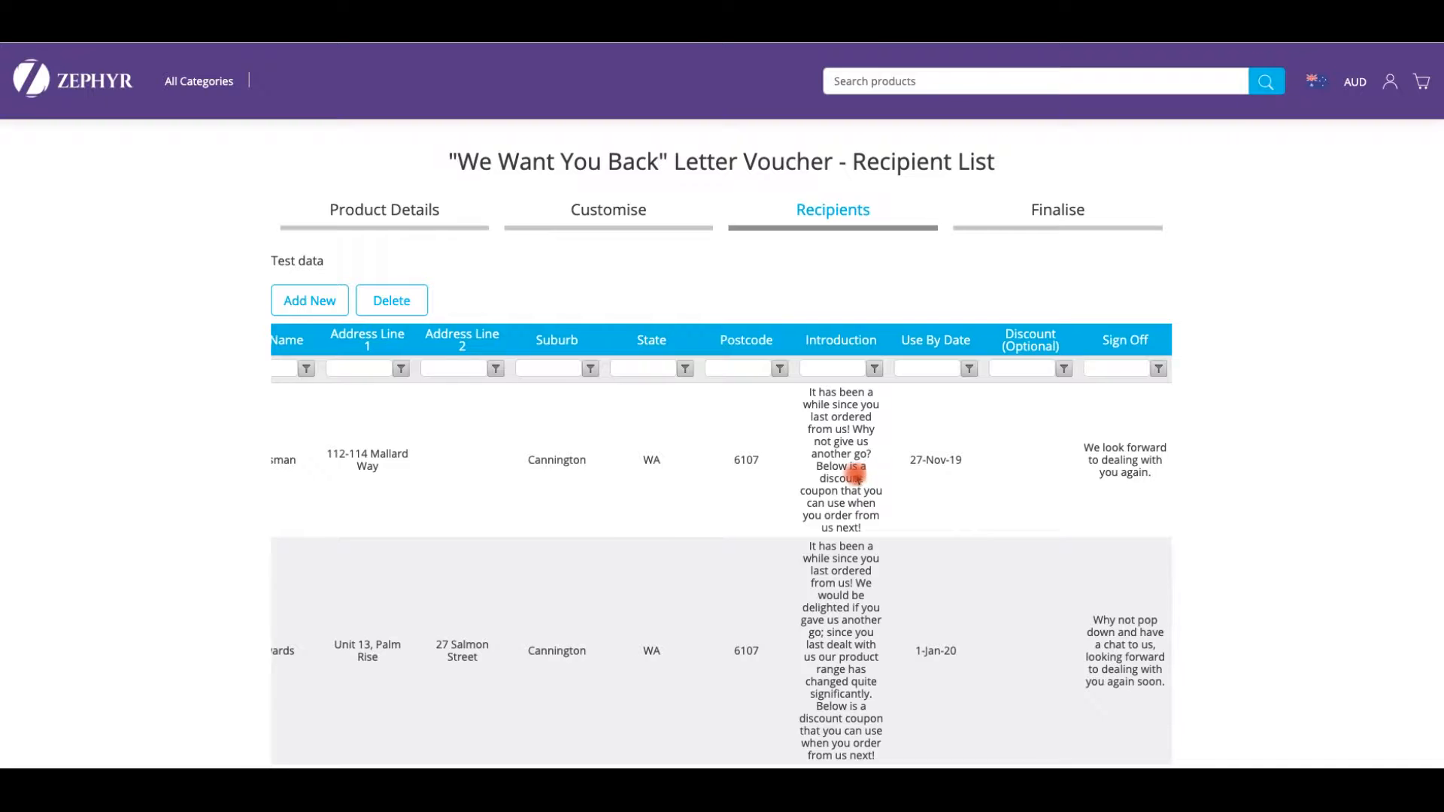
scroll(861, 476, "left", 2)
scroll(1324, 506, "down", 10)
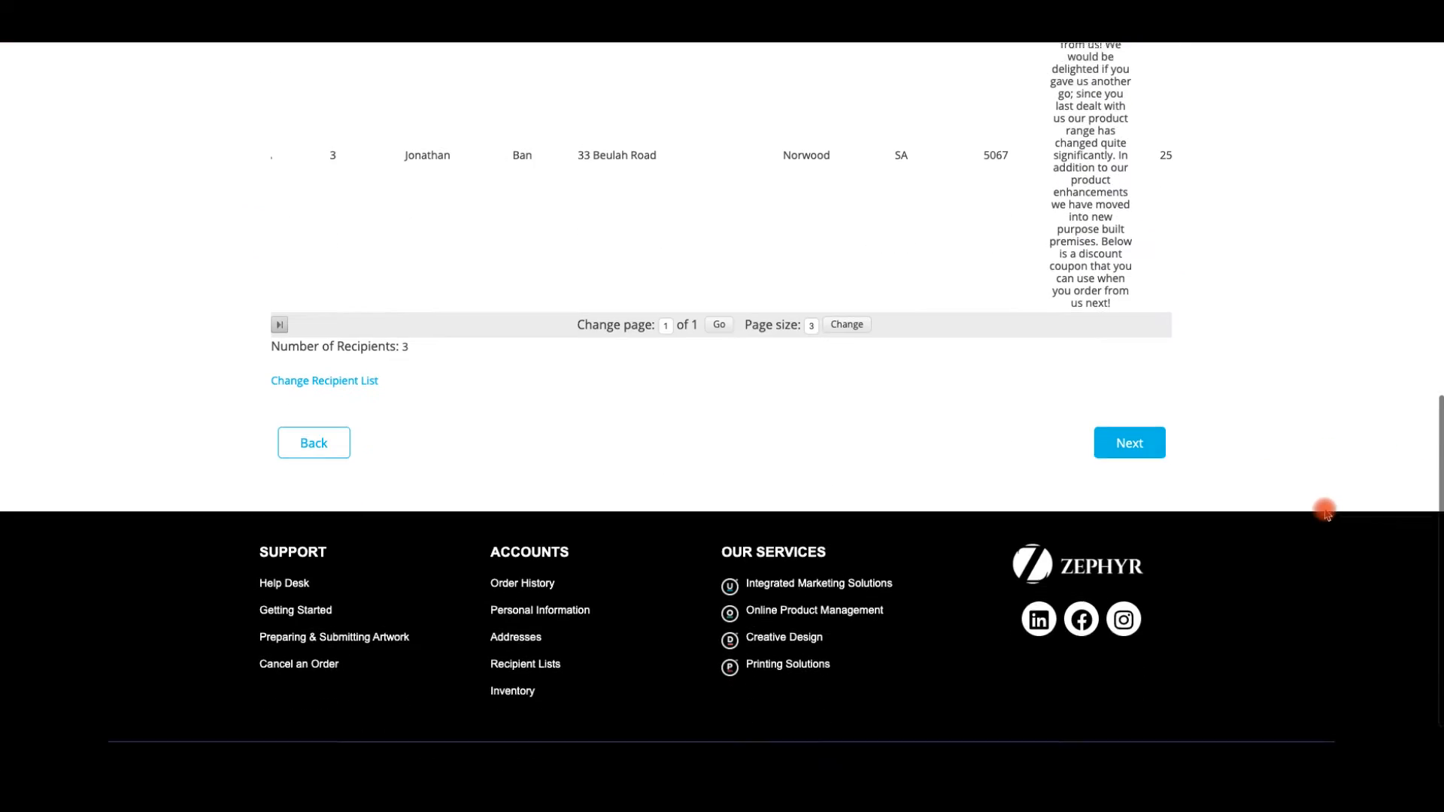
left_click(1129, 427)
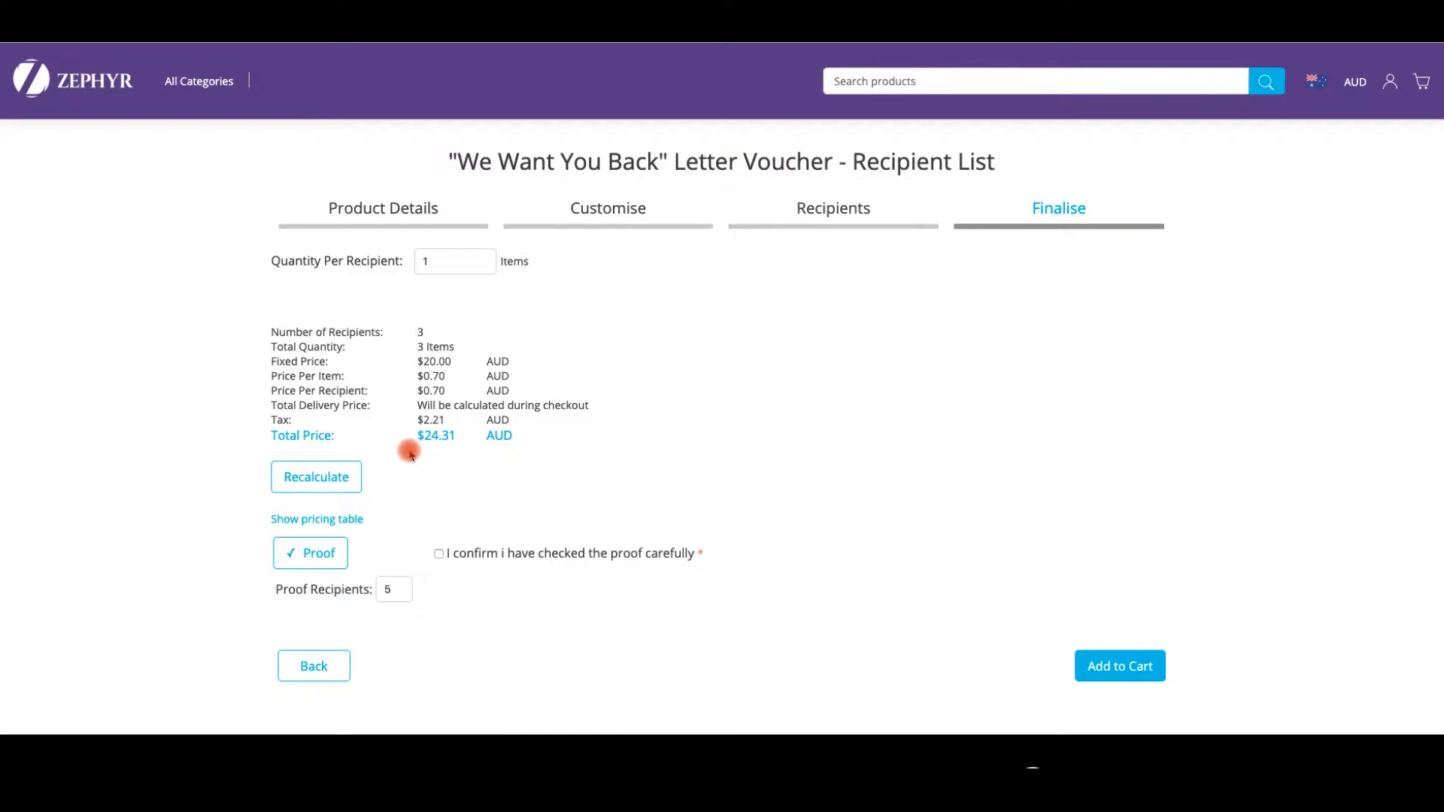
left_click(310, 552)
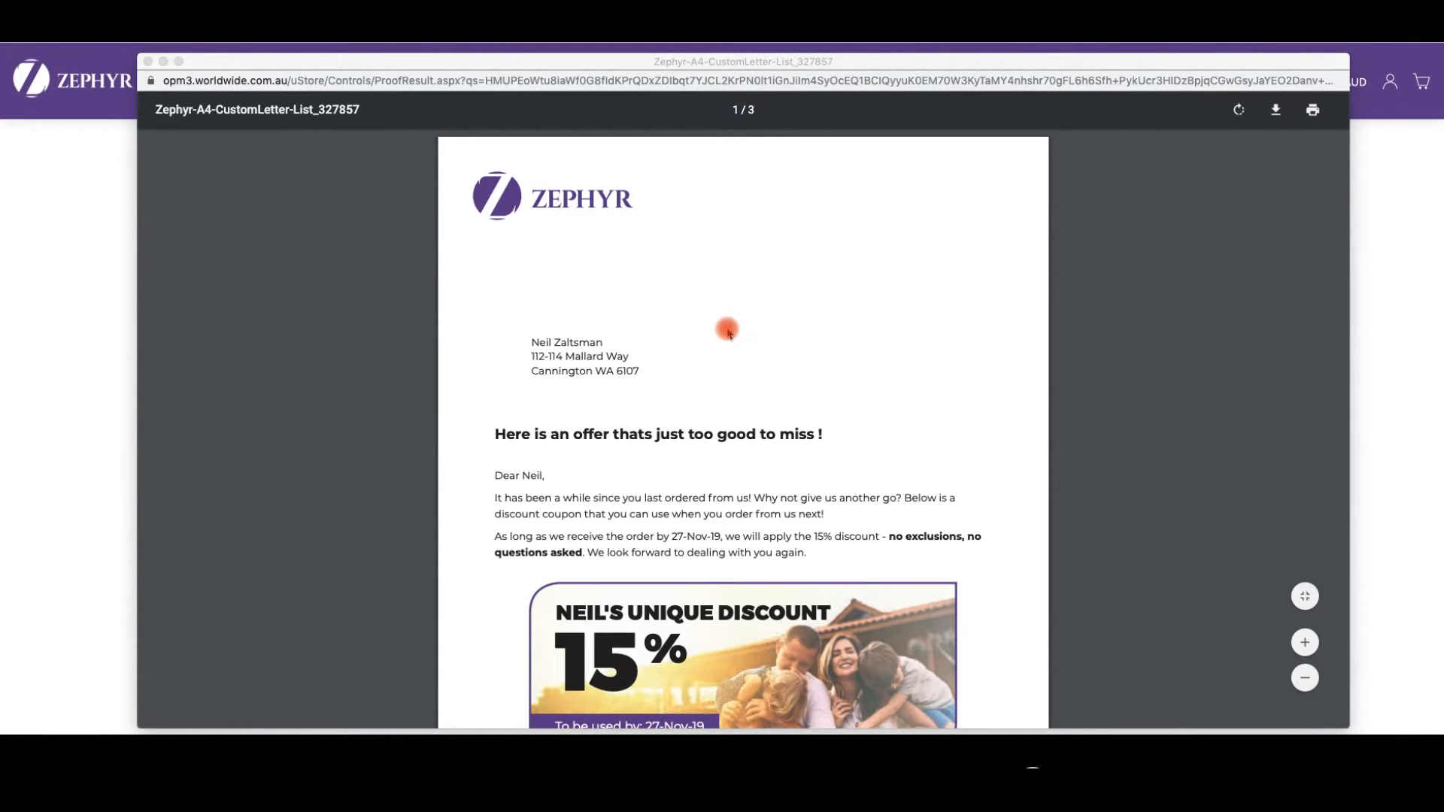
scroll(728, 331, "down", 3)
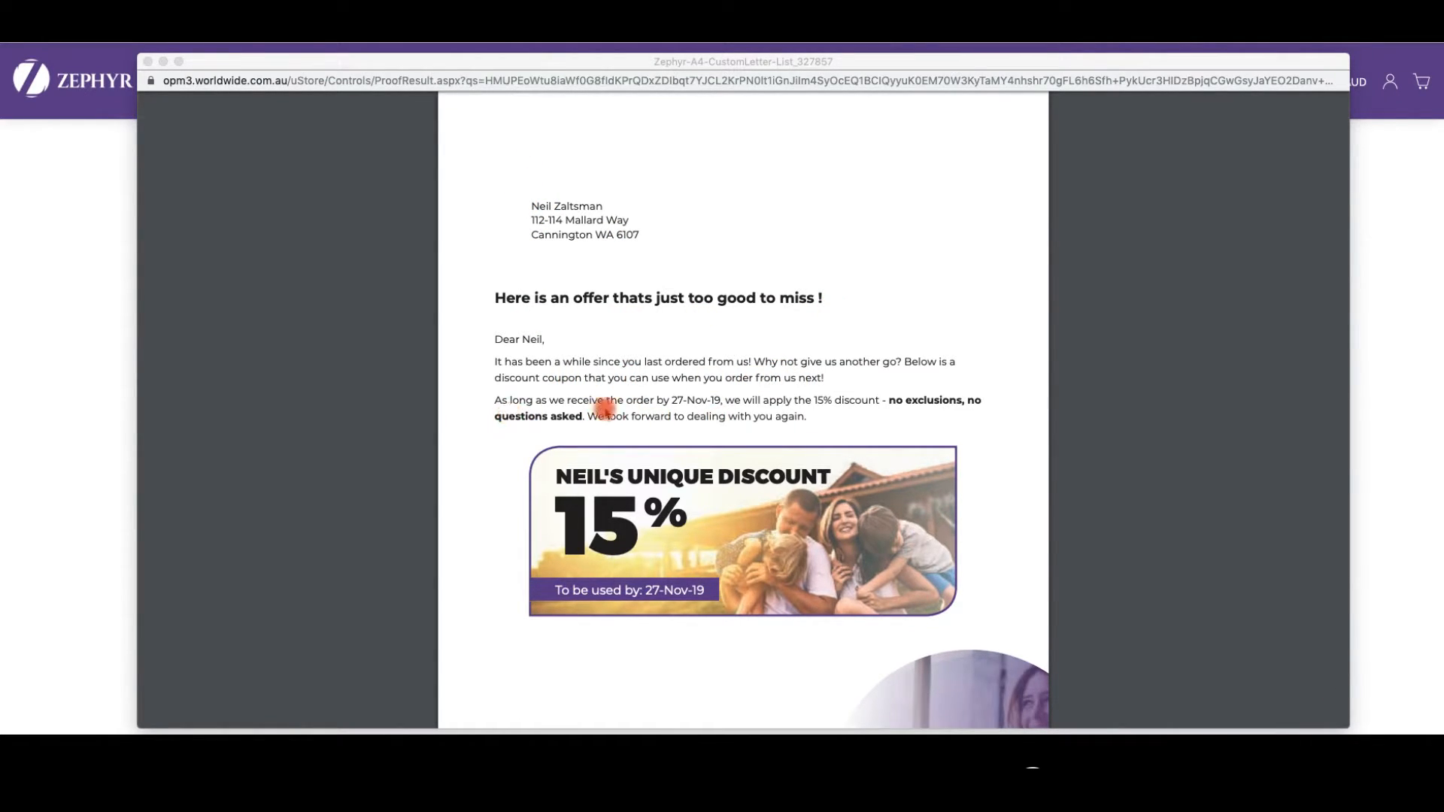
scroll(655, 516, "down", 3)
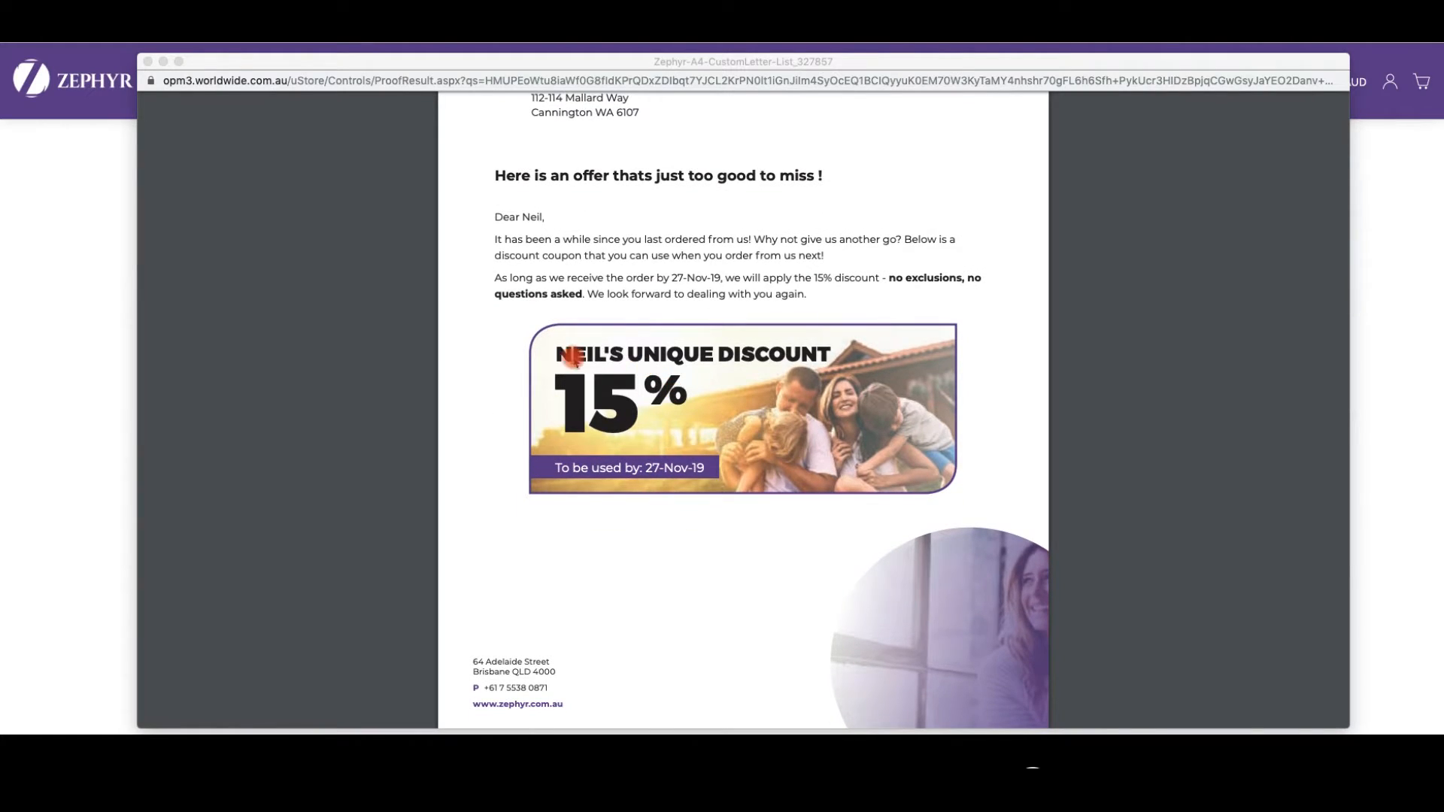
scroll(610, 447, "down", 5)
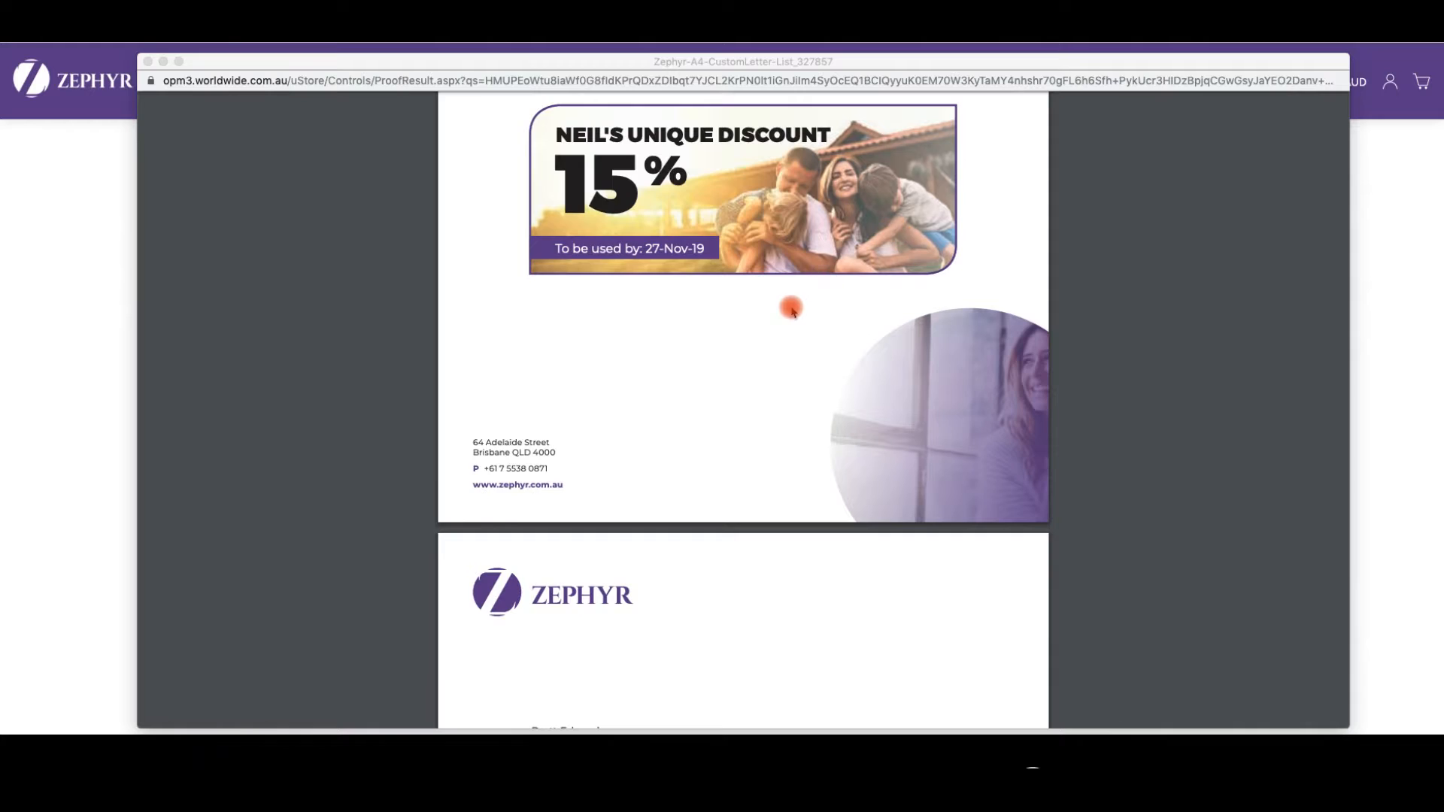
scroll(792, 311, "down", 15)
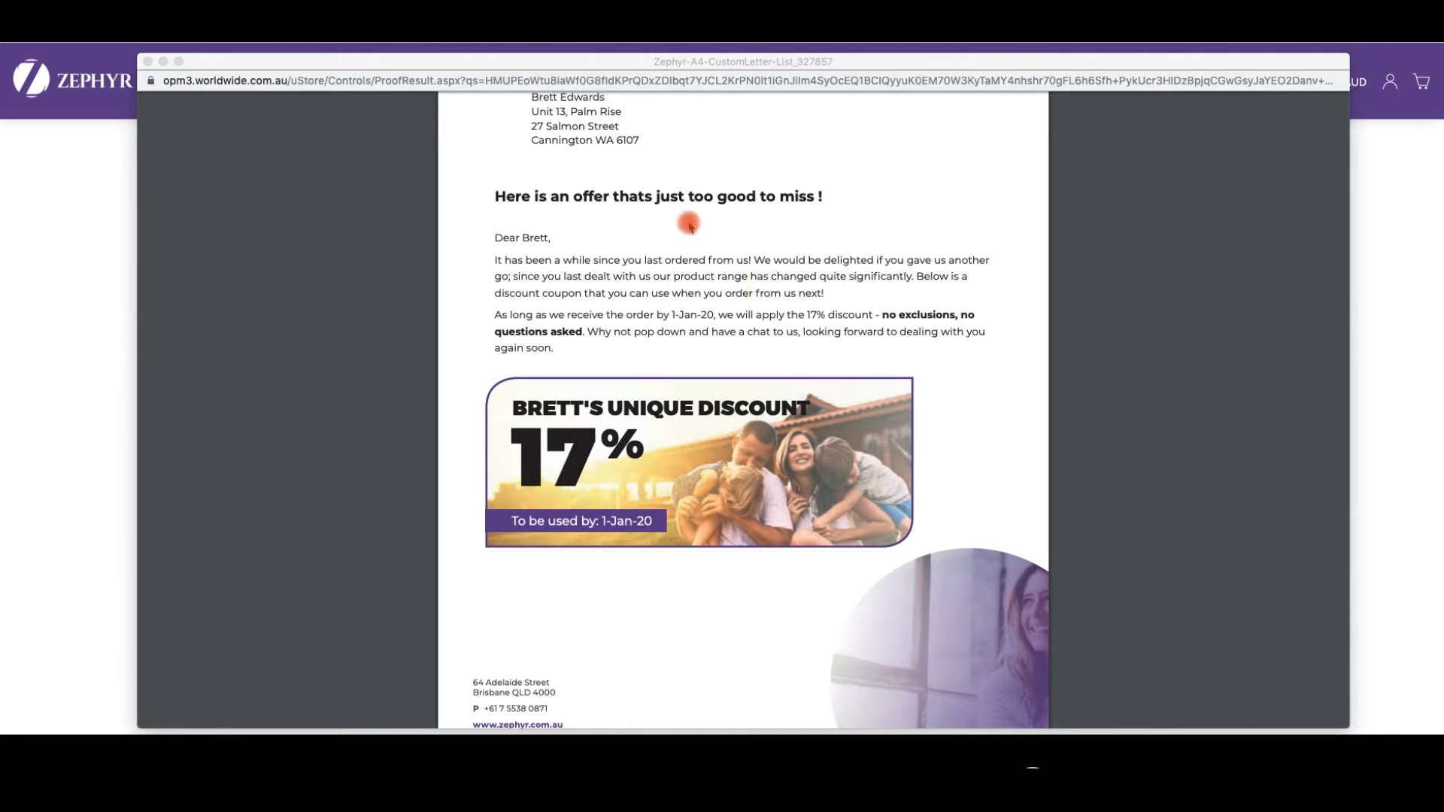
scroll(688, 223, "up", 1)
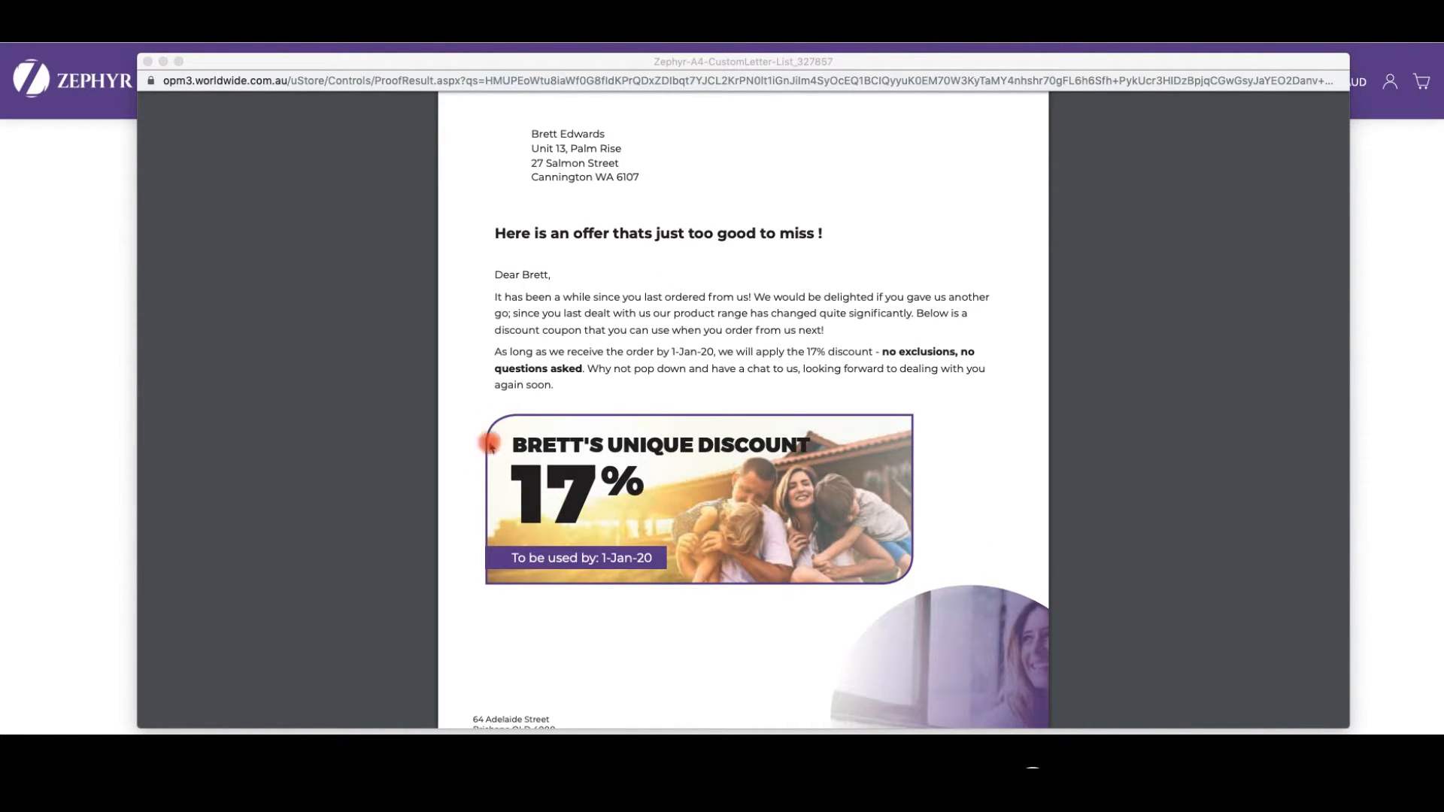
scroll(611, 507, "down", 10)
scroll(611, 508, "up", 1)
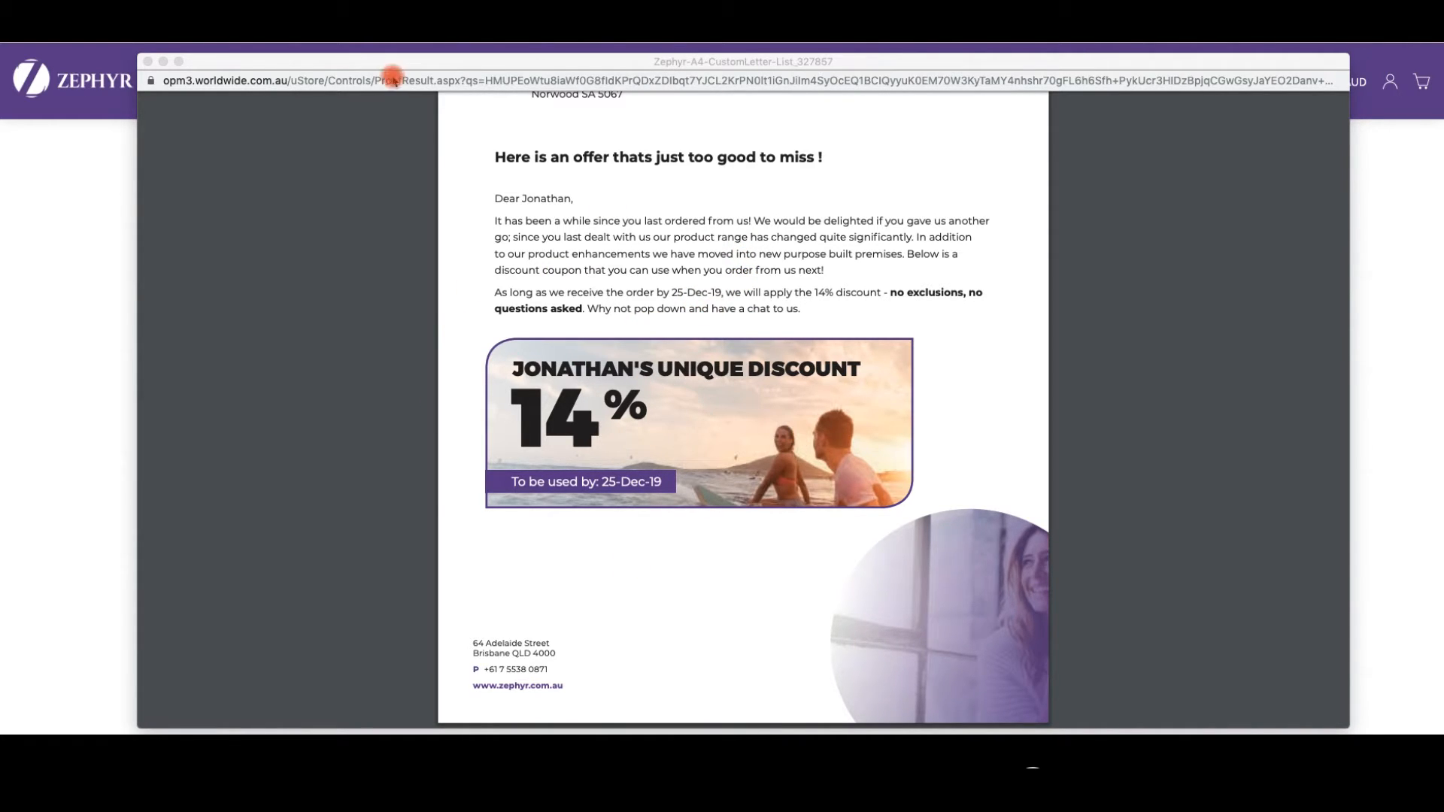
left_click(147, 61)
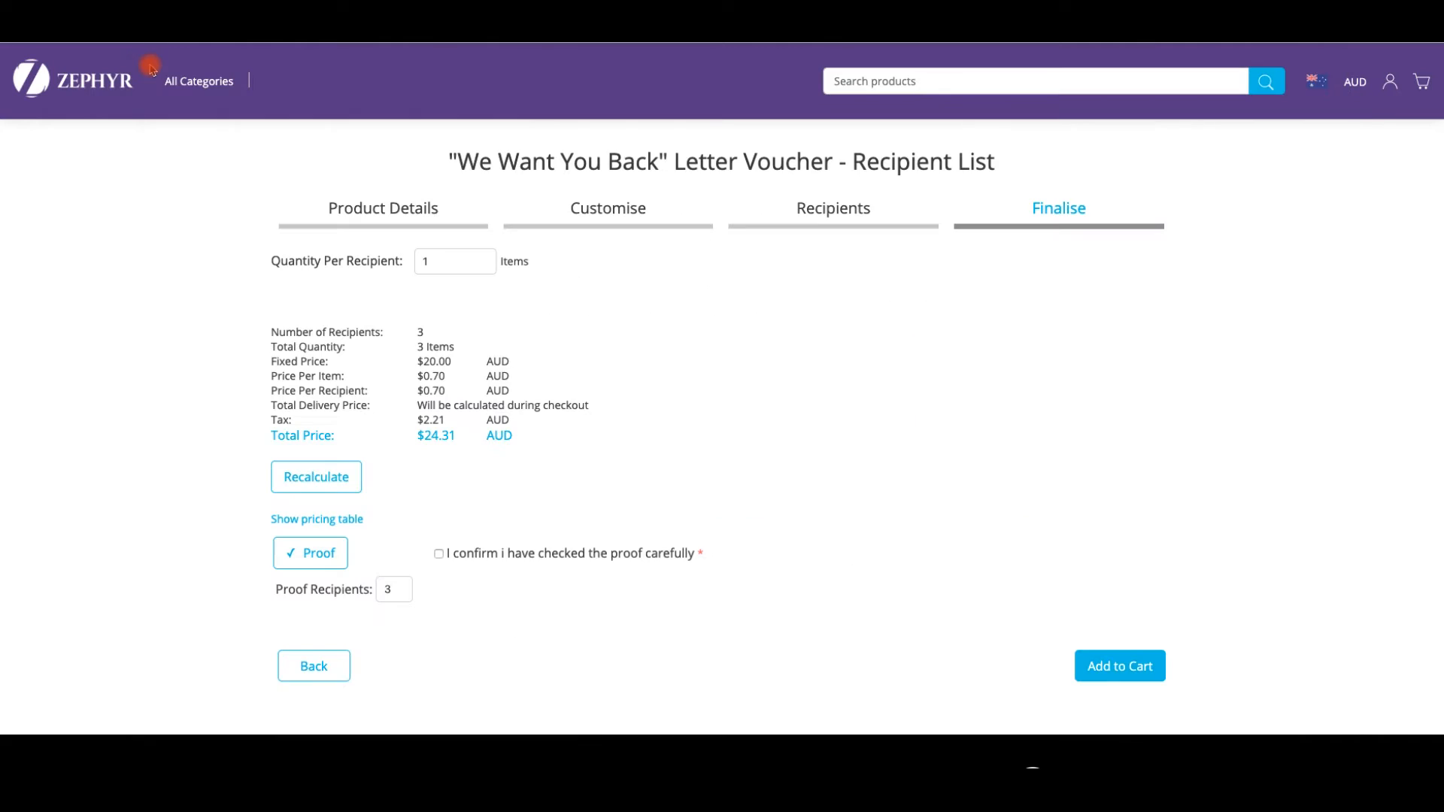
- Back in the recipient list, add the missing 'l' to row 1's First Name and save
left_click(334, 665)
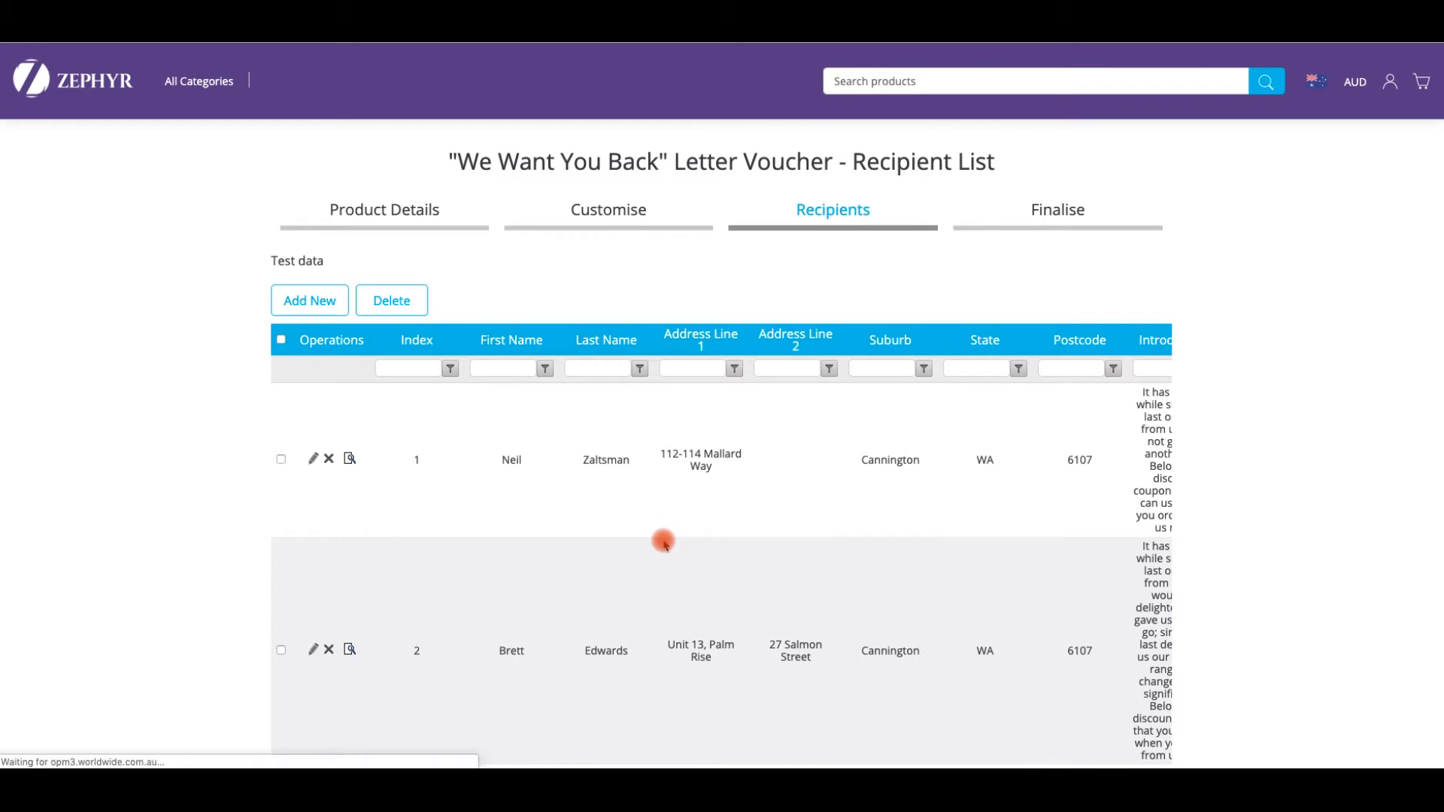
left_click(314, 460)
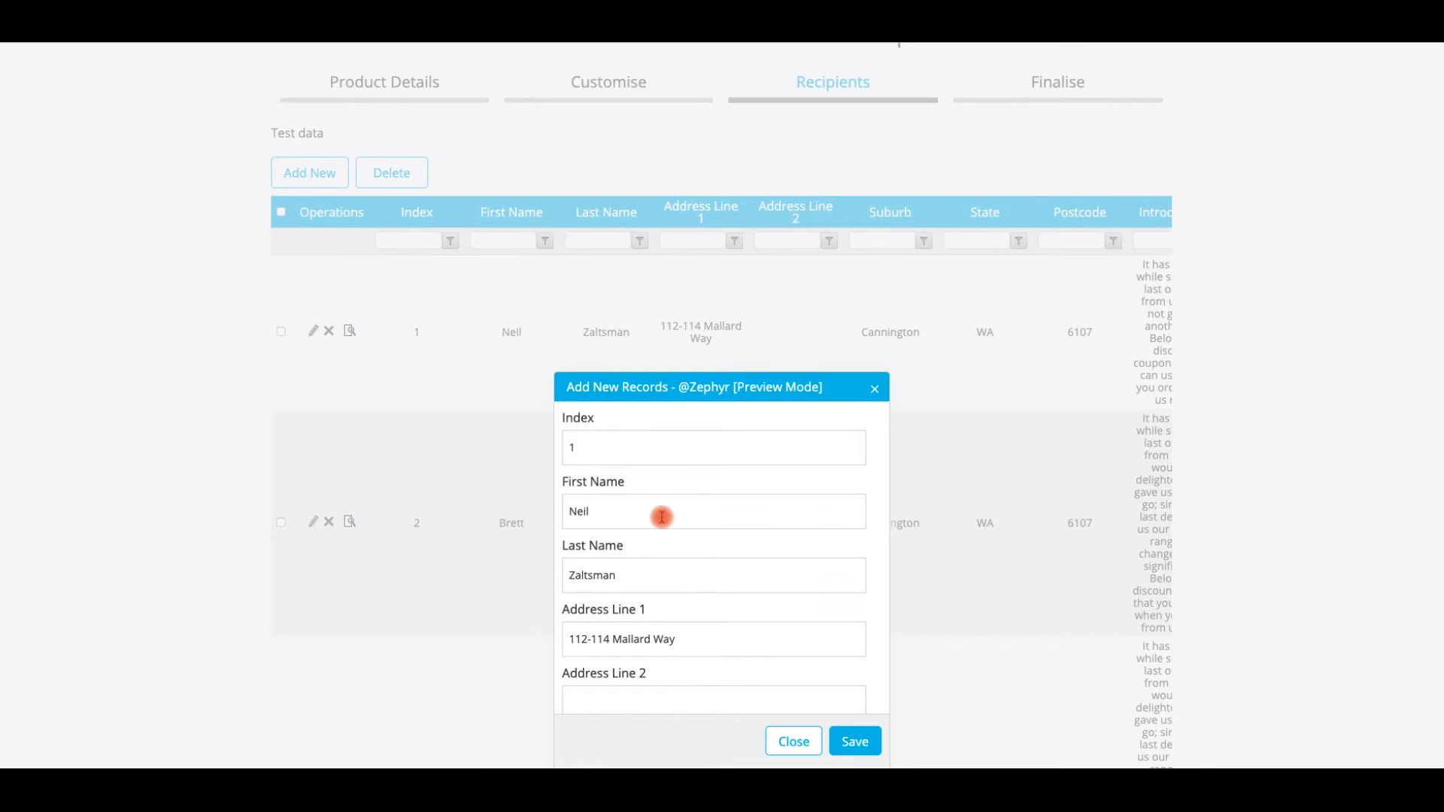
left_click(632, 515)
type("l")
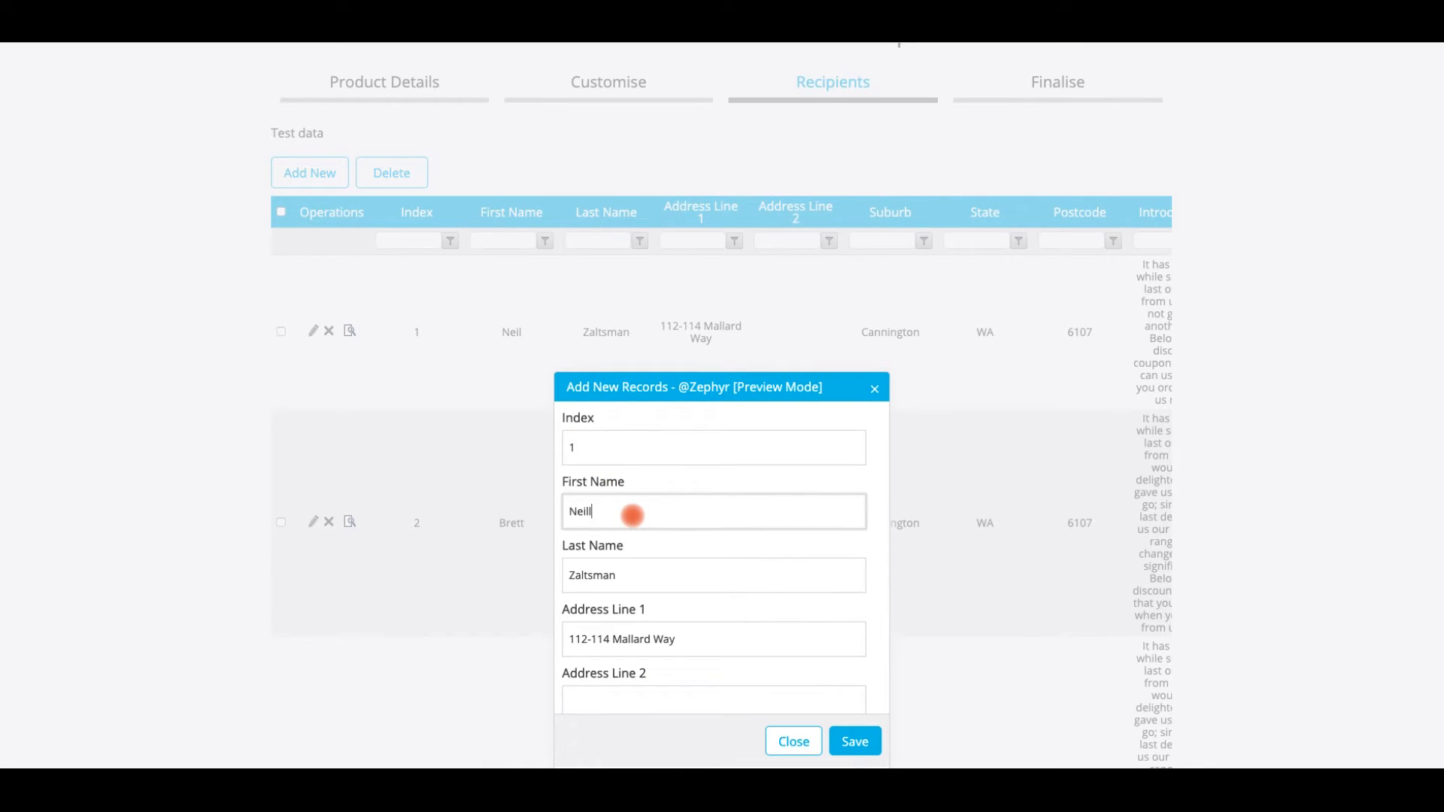
left_click(865, 747)
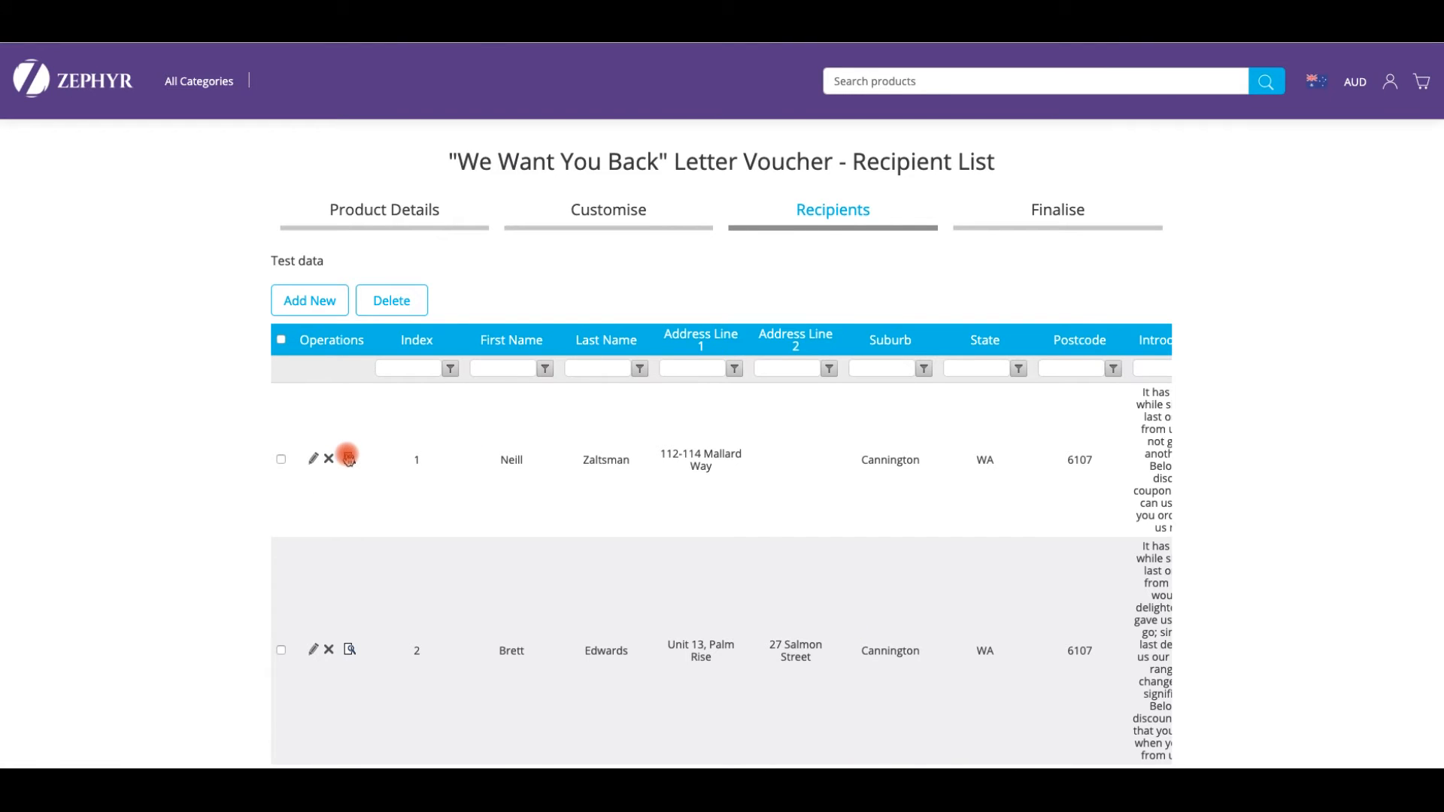
- Preview and enlarge the first recipient's letter proof to check the name, then close it
left_click(349, 459)
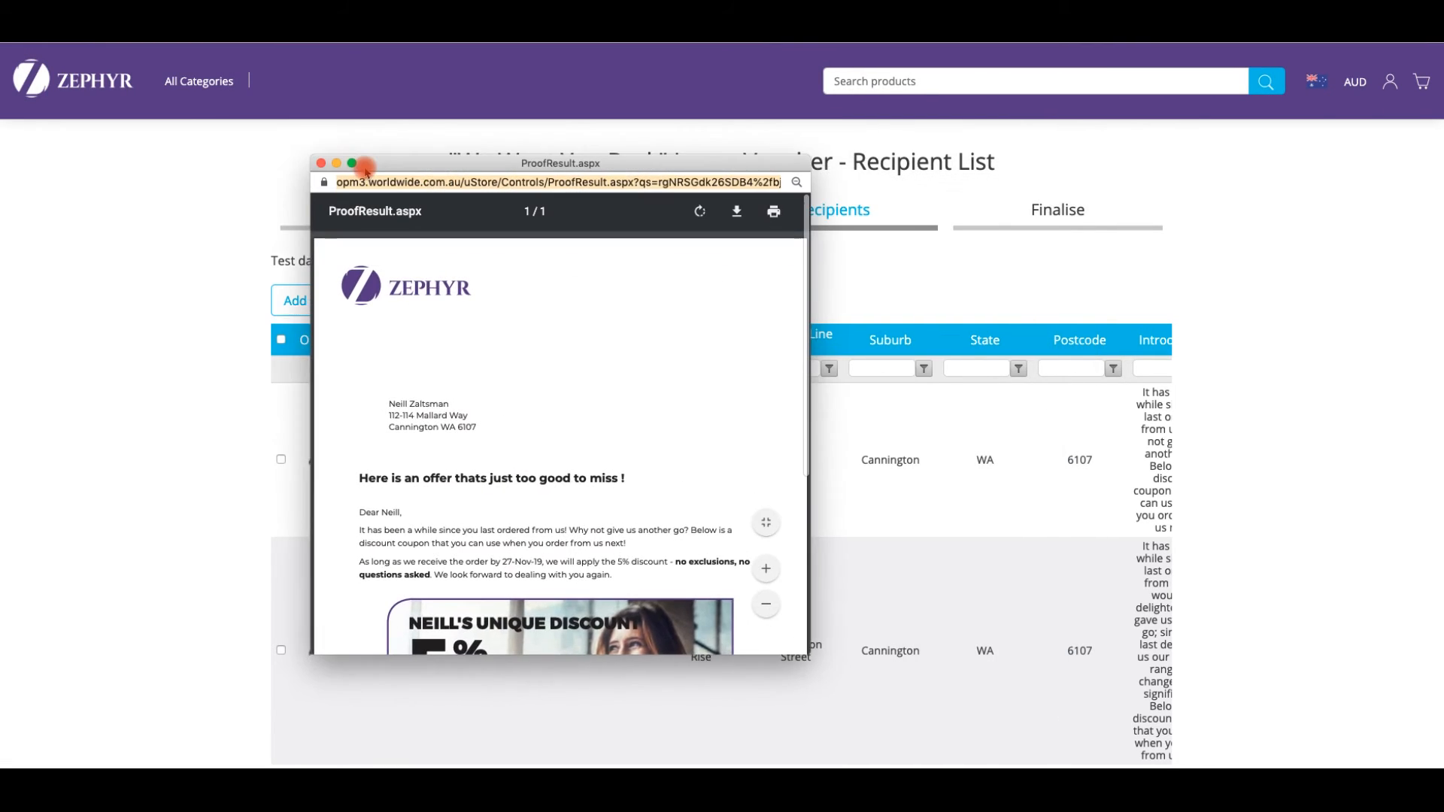
left_click_drag(389, 408, 497, 408)
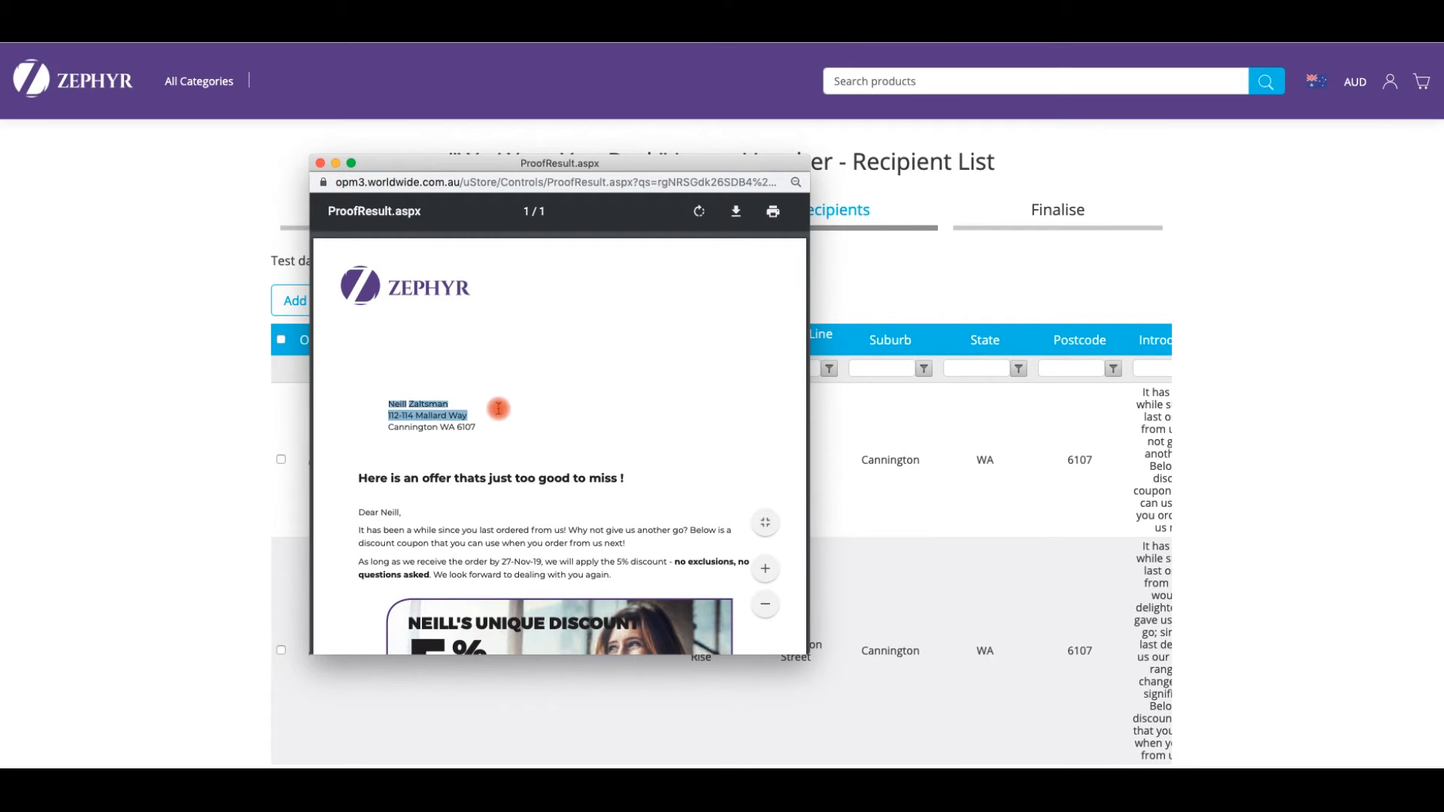
left_click(765, 574)
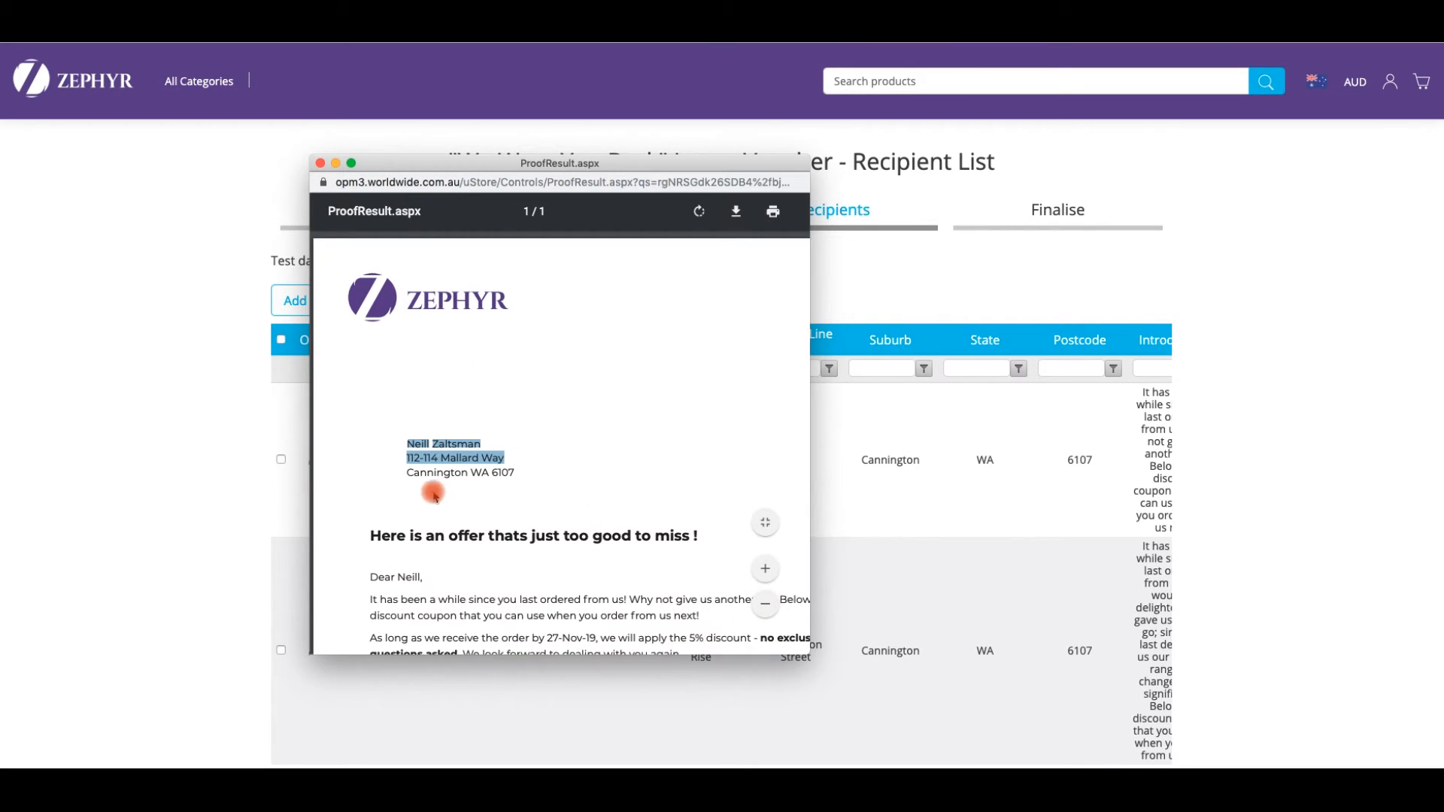
left_click(322, 163)
left_click(404, 422)
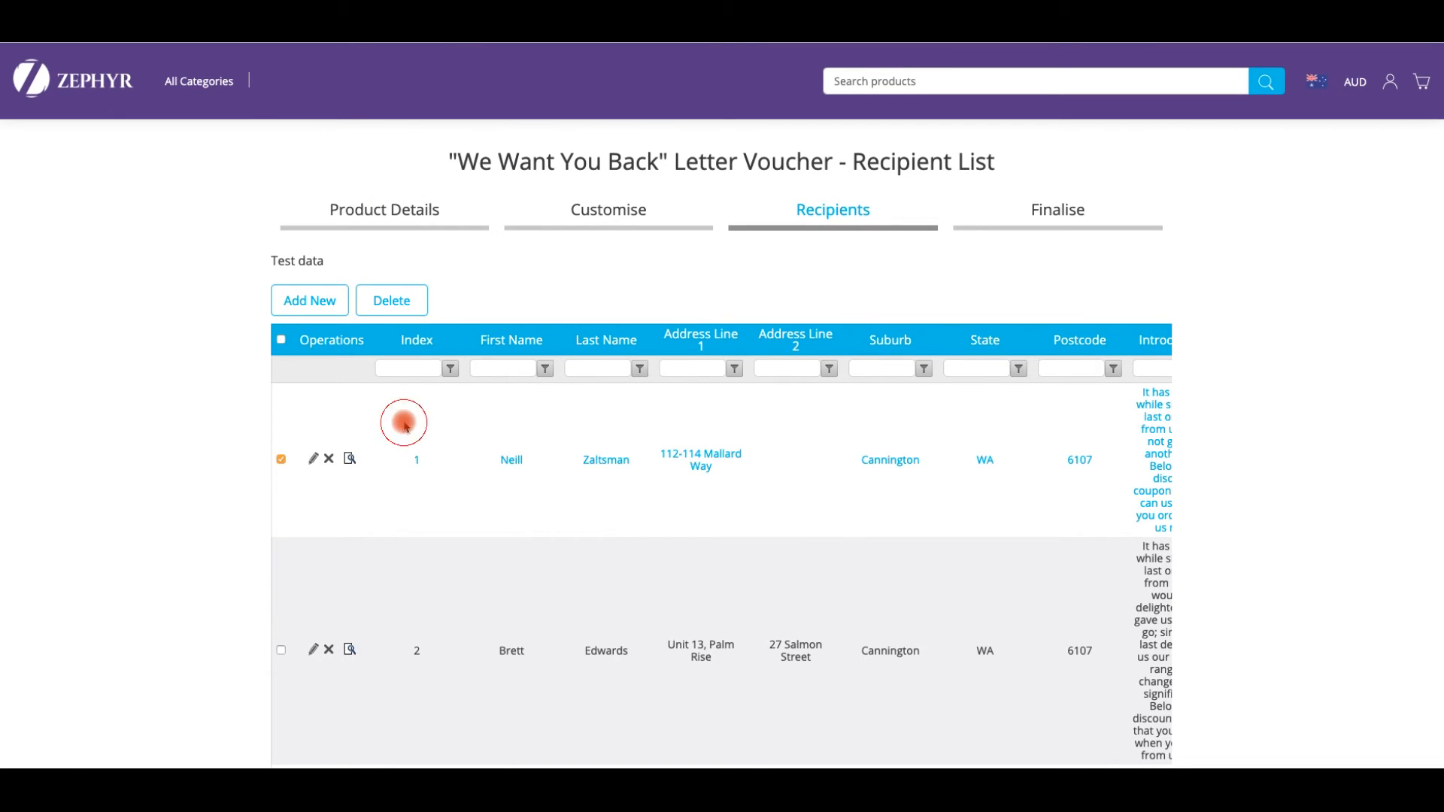
- Dismiss the Add New recipient form, tick 'I confirm i have checked the proof carefully', and add to cart
left_click(309, 301)
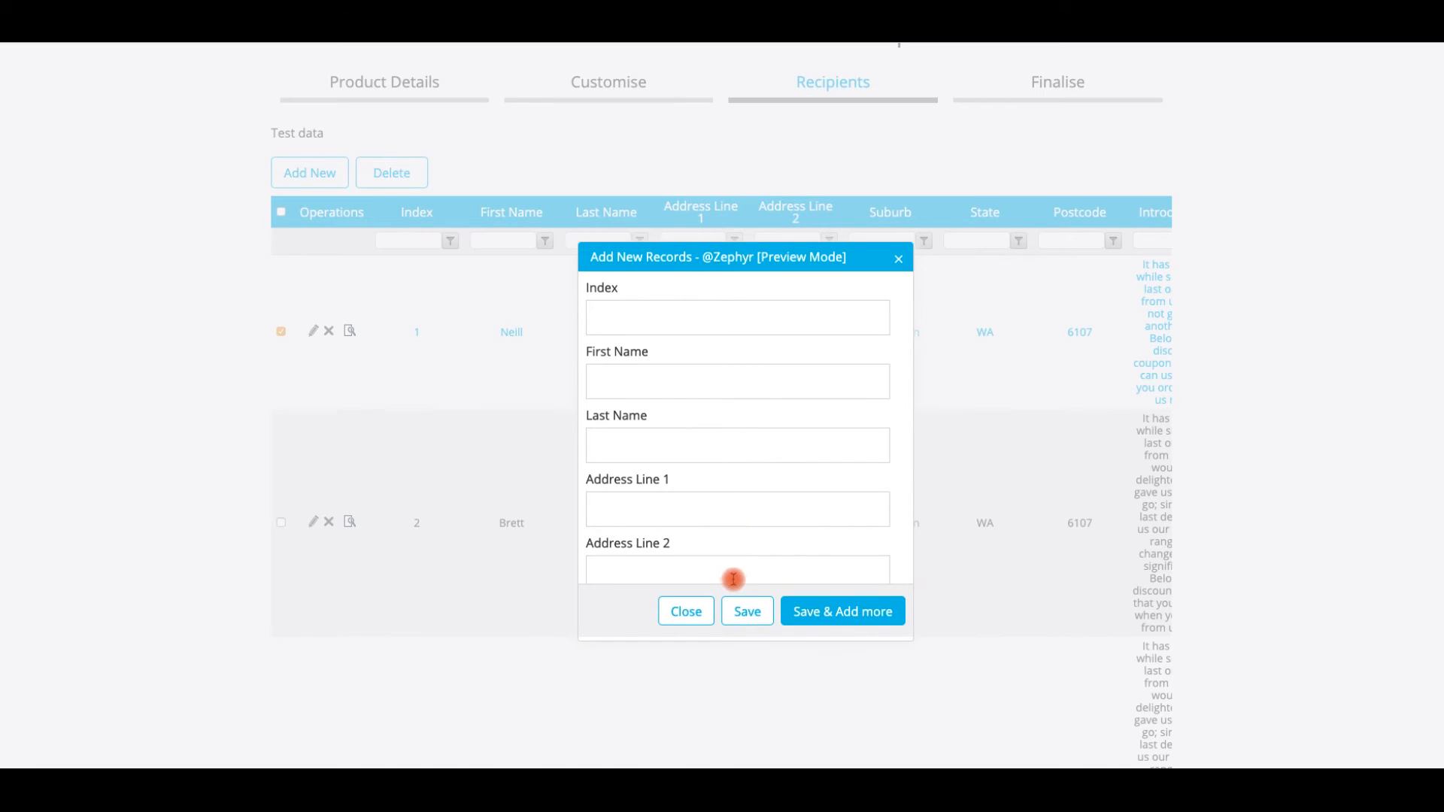
left_click(689, 610)
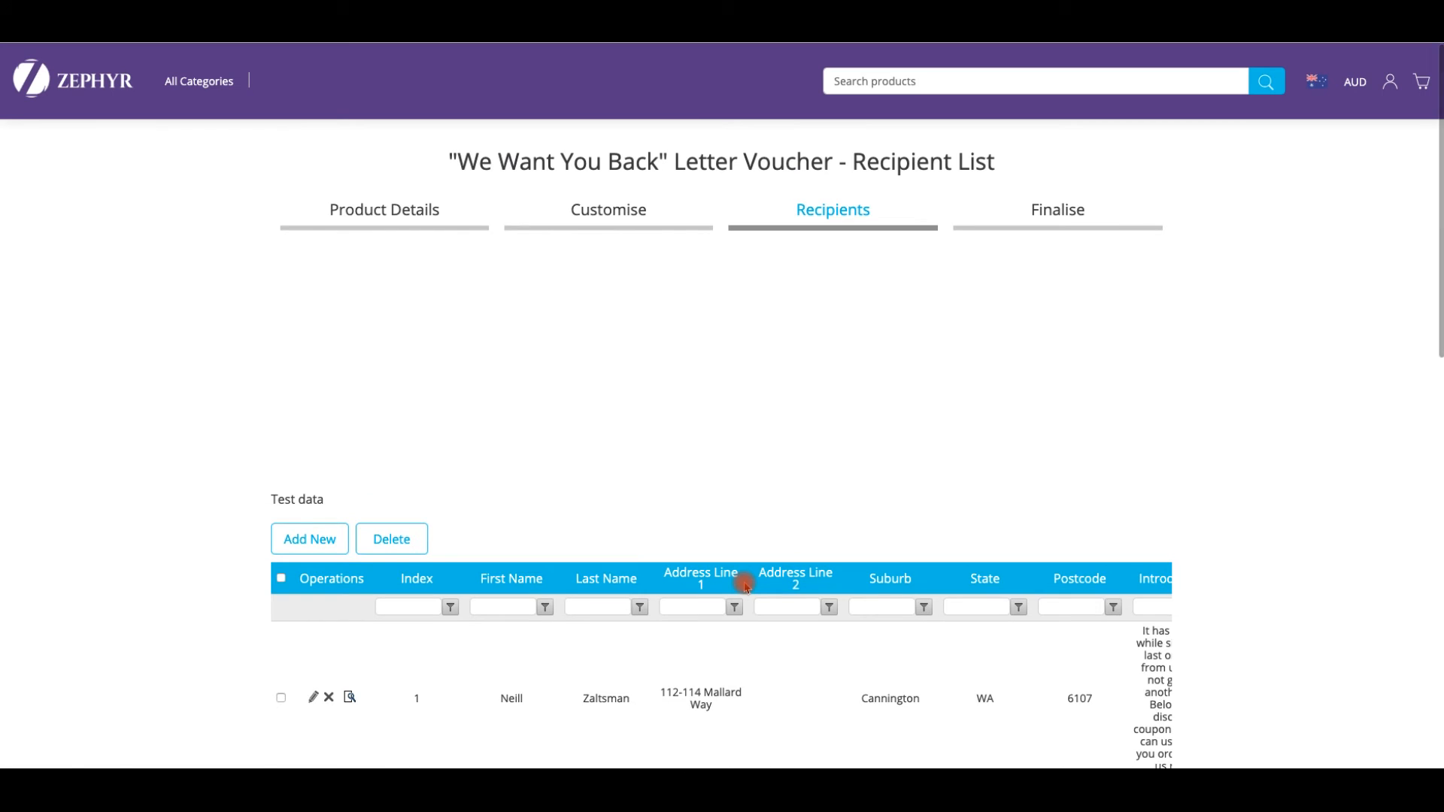
scroll(744, 587, "down", 6)
scroll(745, 587, "down", 6)
left_click(1130, 427)
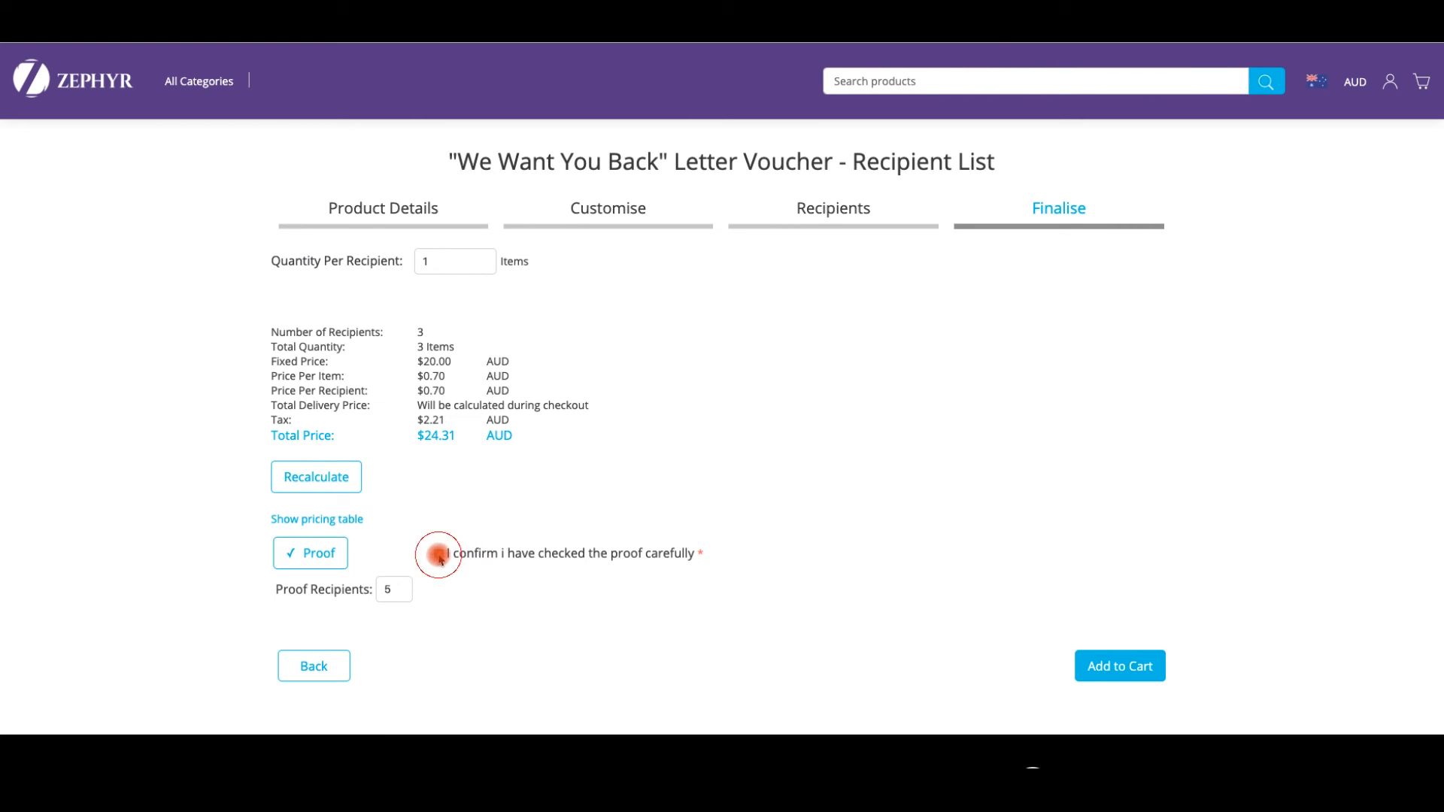
left_click(438, 554)
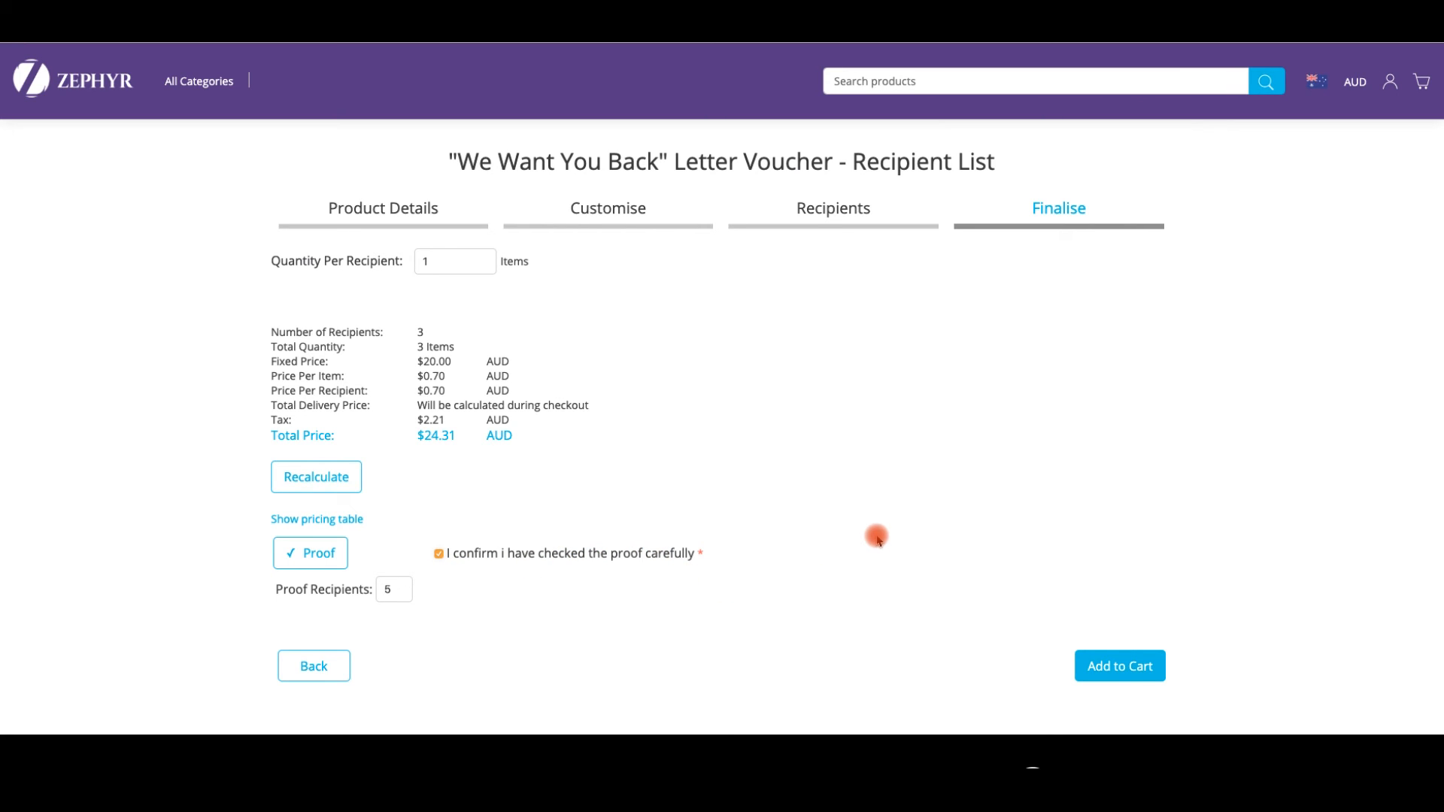
left_click(1139, 657)
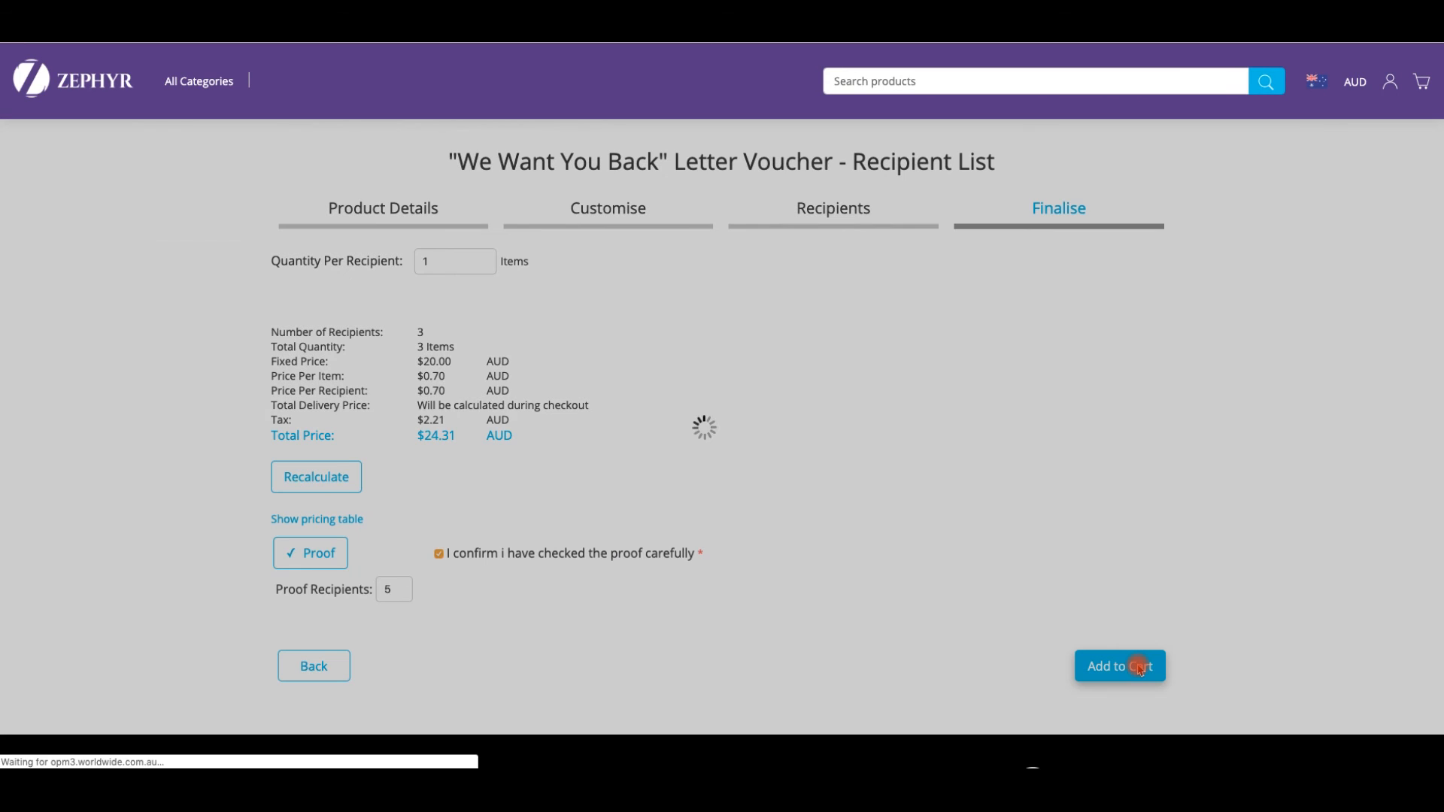